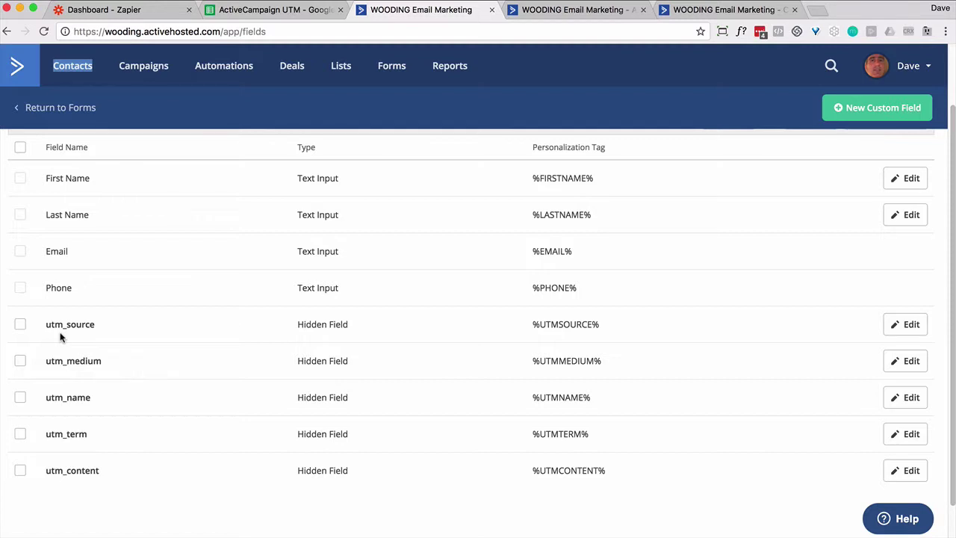
# Step: Examine the Google Sheet automation's utm_source start trigger and post action, and the column headers of the ActiveCampaign UTM spreadsheet
pyautogui.click(542, 11)
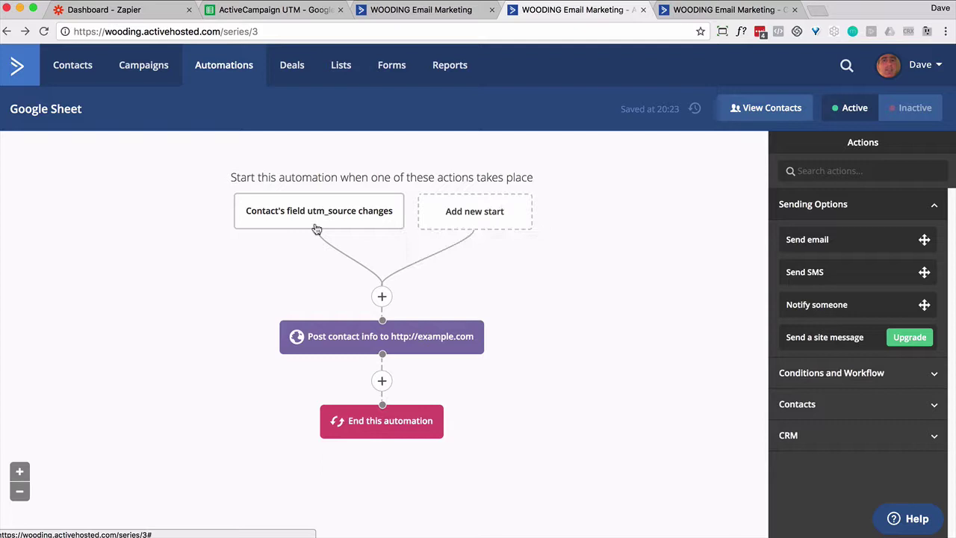
pyautogui.moveTo(314, 230)
pyautogui.click(314, 226)
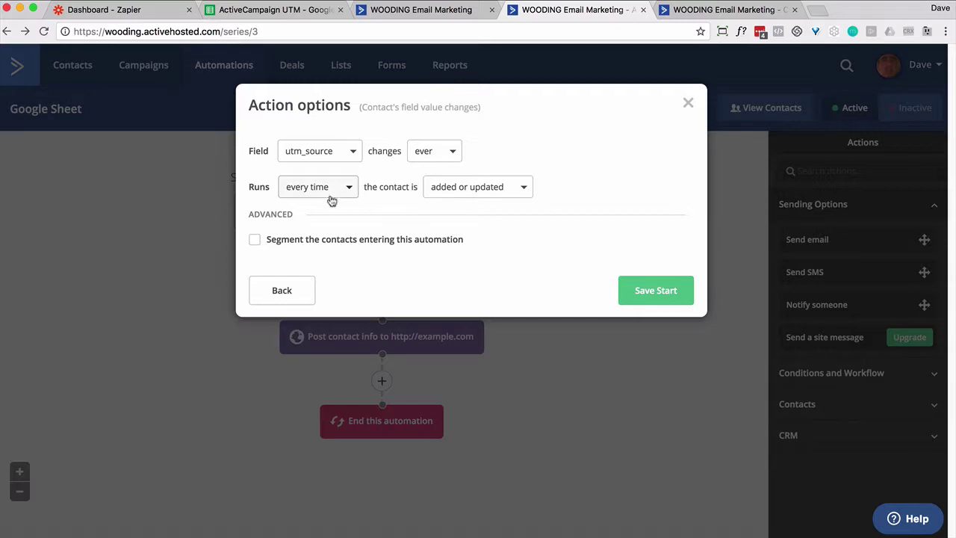
pyautogui.click(688, 102)
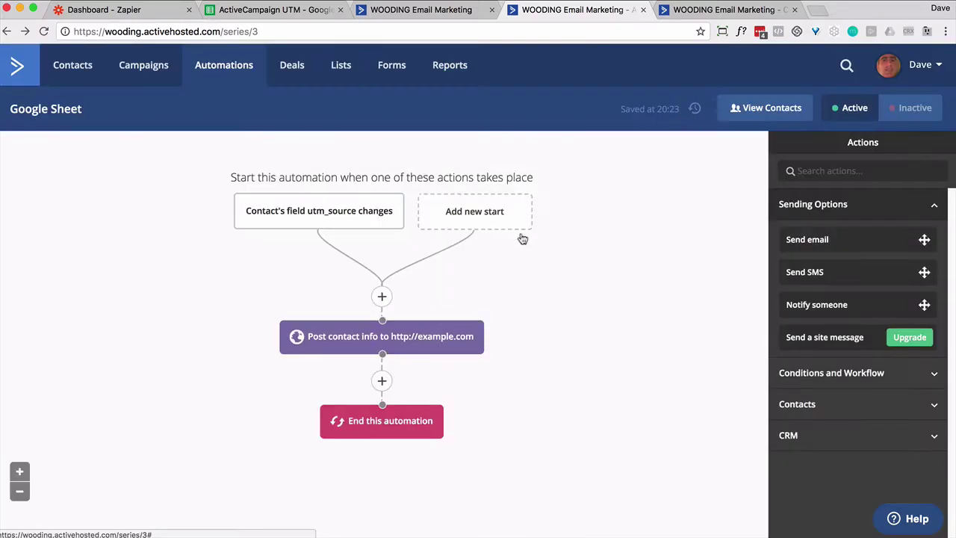
pyautogui.moveTo(387, 344)
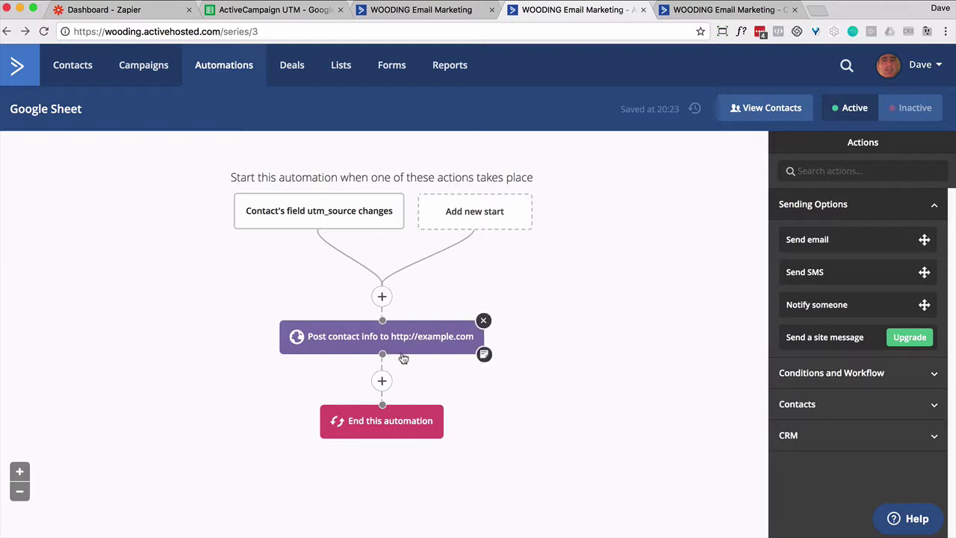
pyautogui.click(281, 16)
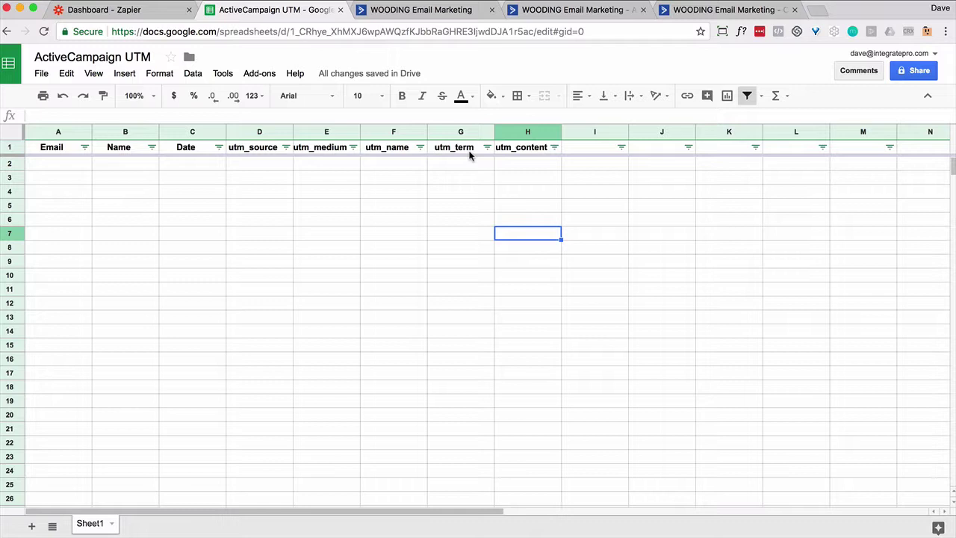
# Step: Switch to Zapier and create a zap with a Webhooks by Zapier Catch Hook trigger, leaving the child key blank
pyautogui.click(133, 10)
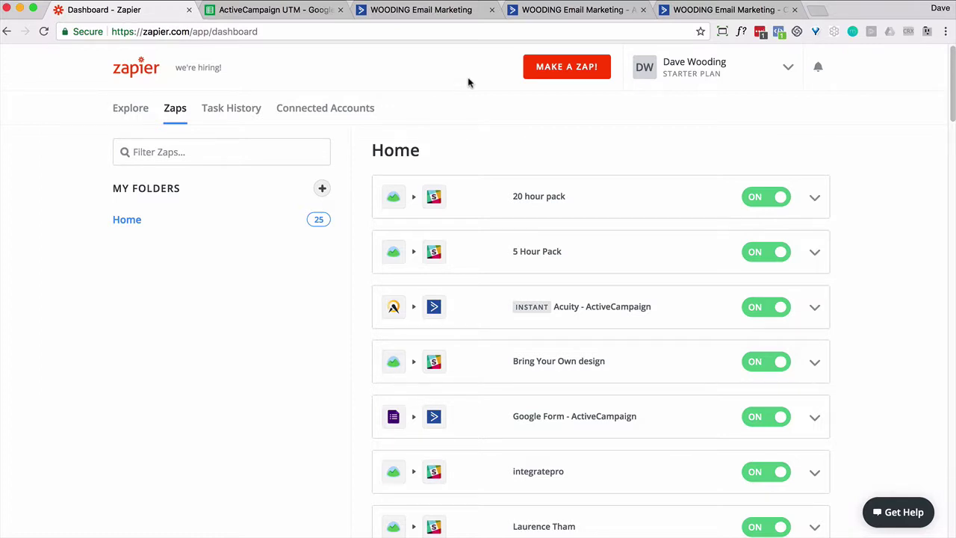
pyautogui.click(576, 75)
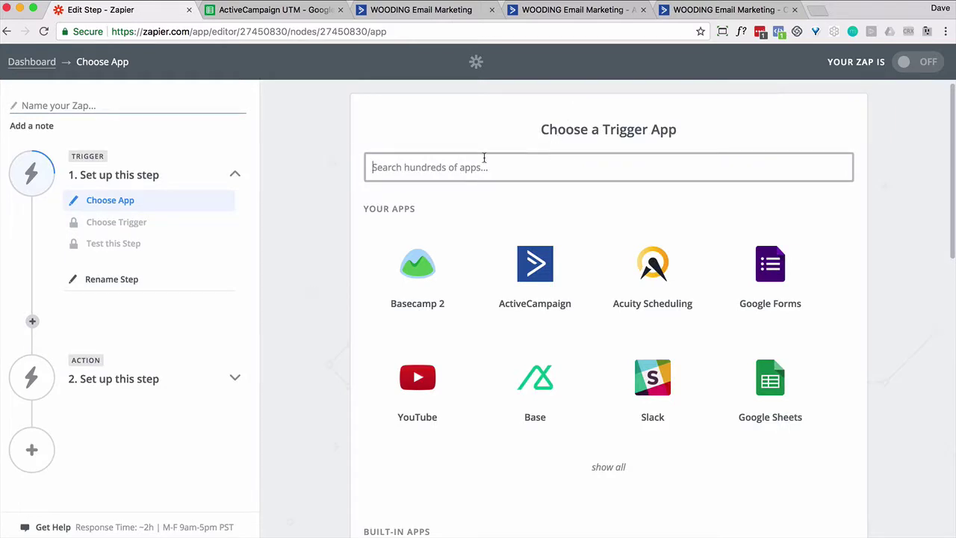
pyautogui.write('webhoo')
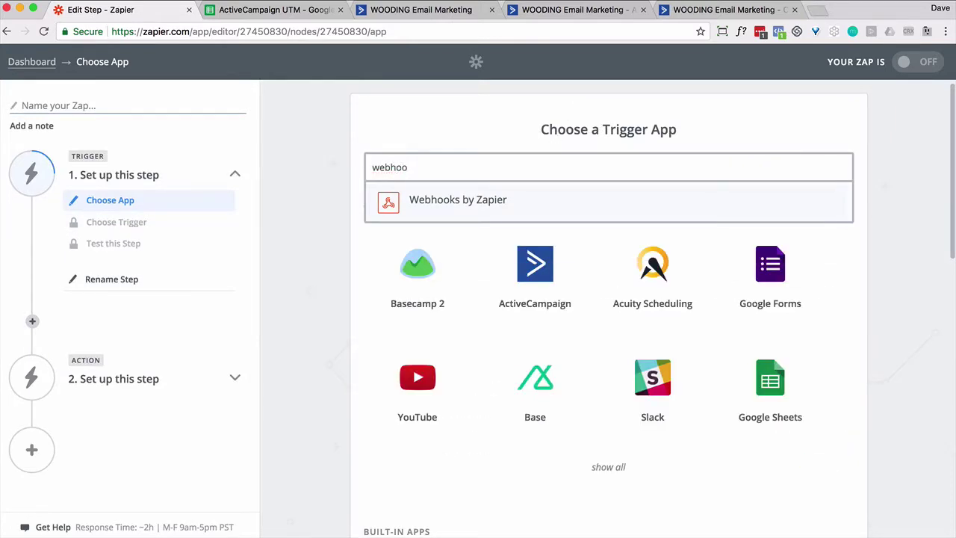
pyautogui.click(478, 200)
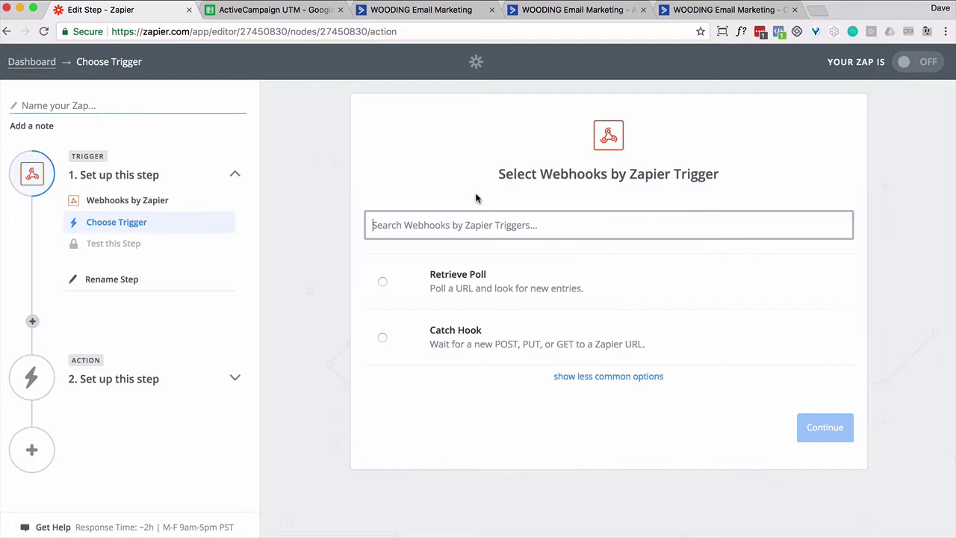
pyautogui.click(383, 337)
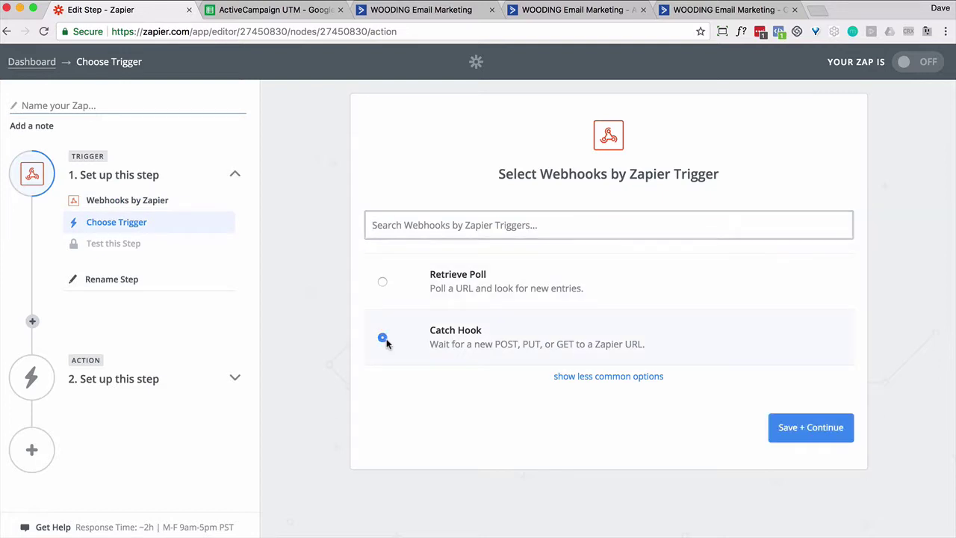
pyautogui.click(799, 432)
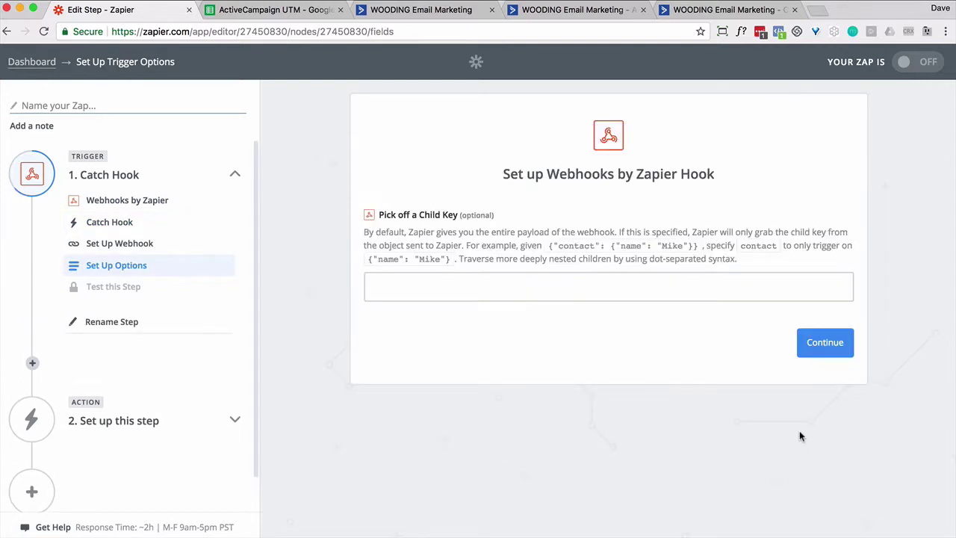
pyautogui.click(826, 340)
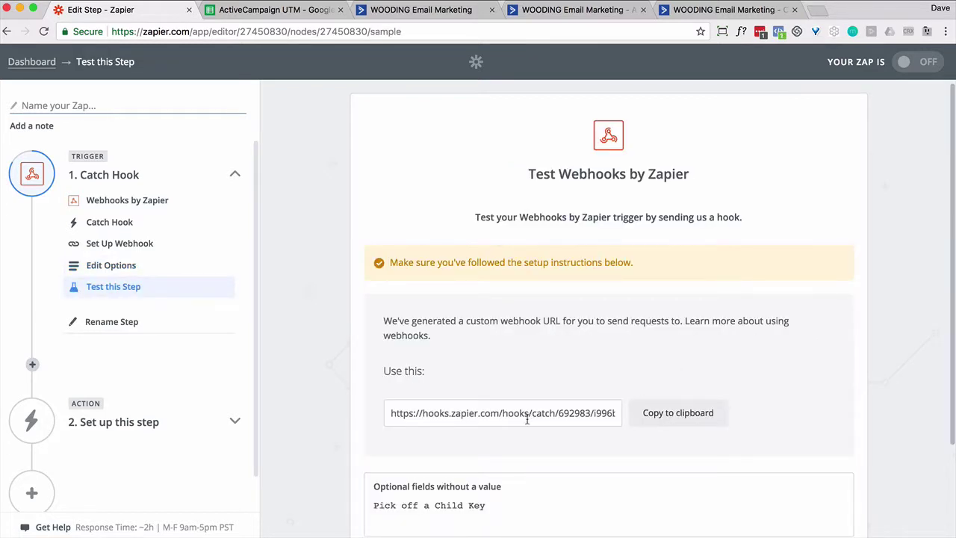
# Step: Copy the custom webhook URL and save it as the post URL of the Google Sheet automation in ActiveCampaign
pyautogui.click(682, 424)
pyautogui.click(557, 15)
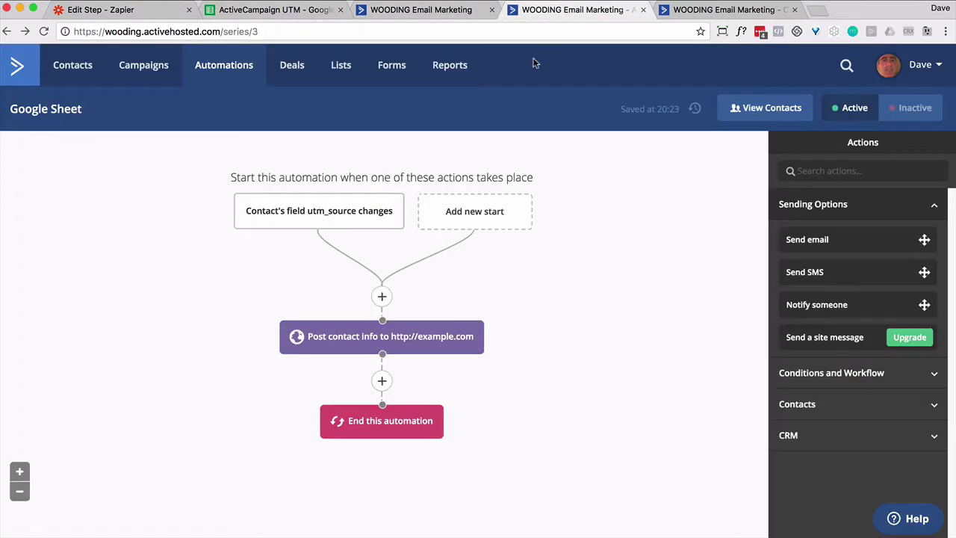
pyautogui.click(390, 345)
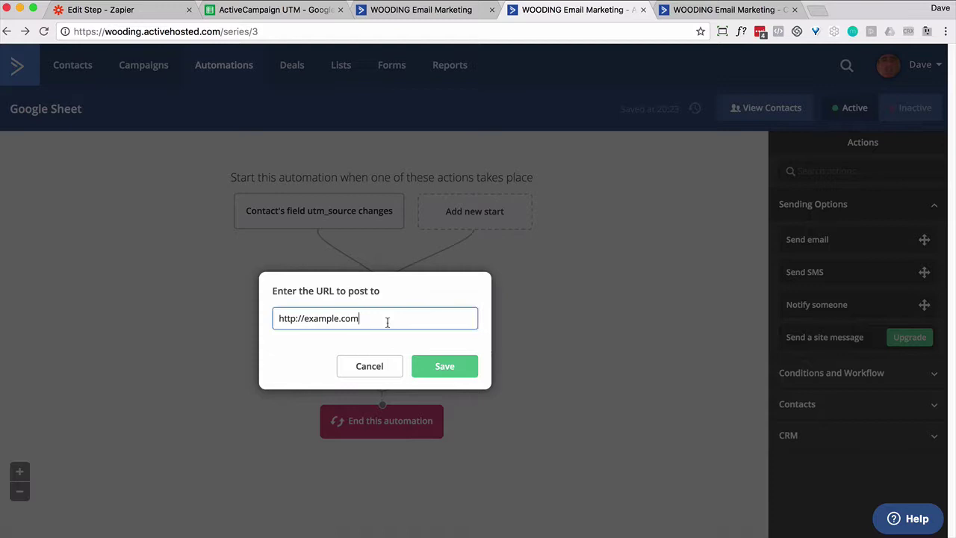
pyautogui.tripleClick(387, 321)
pyautogui.hotkey('ctrl', 'v')
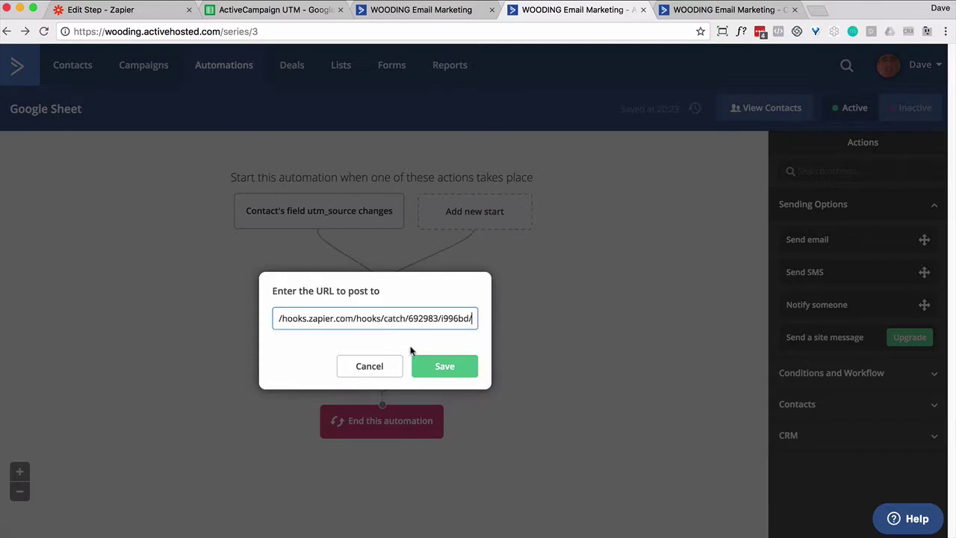
pyautogui.click(439, 364)
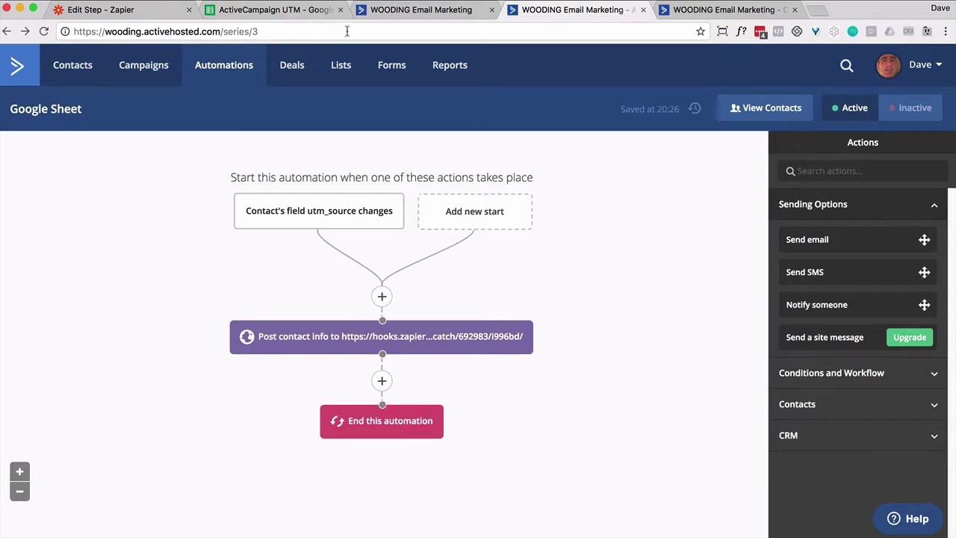
# Step: Switch back to Zapier and start the Catch Hook trigger test so it listens for a new hook
pyautogui.click(112, 11)
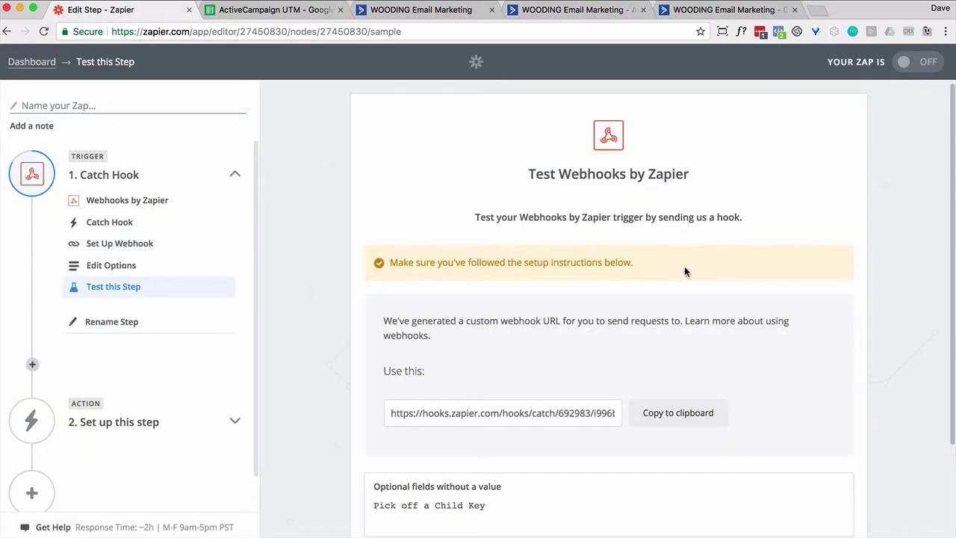
pyautogui.scroll(-3, 769, 419)
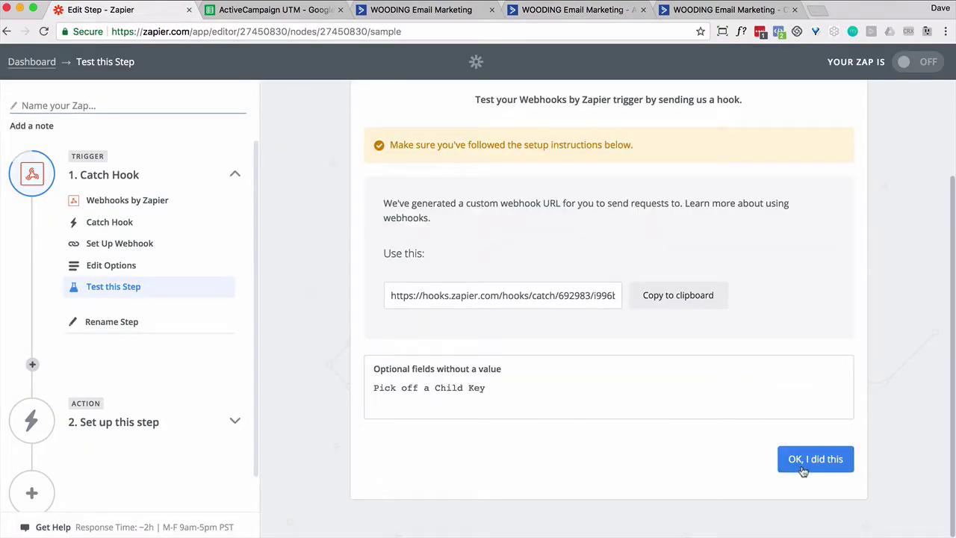
pyautogui.click(803, 461)
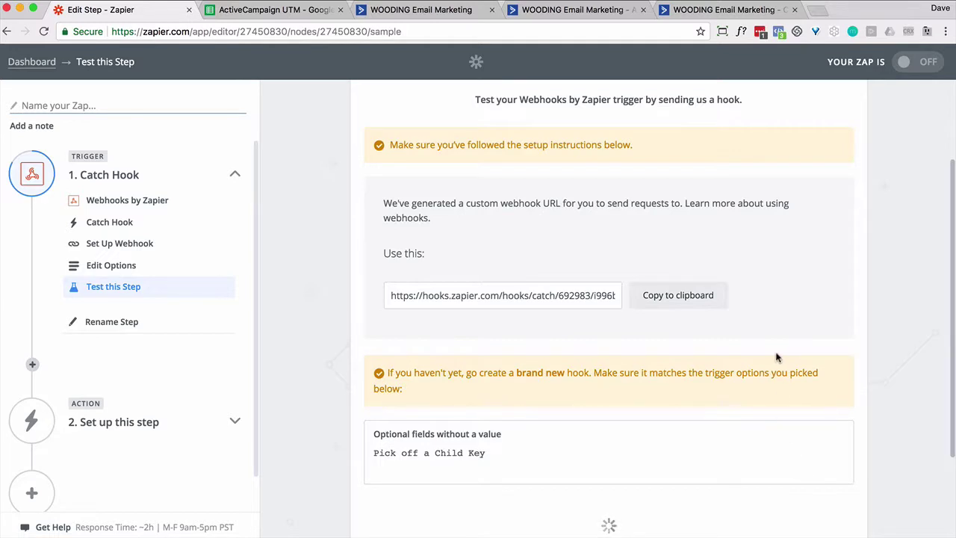
pyautogui.scroll(-3, 776, 351)
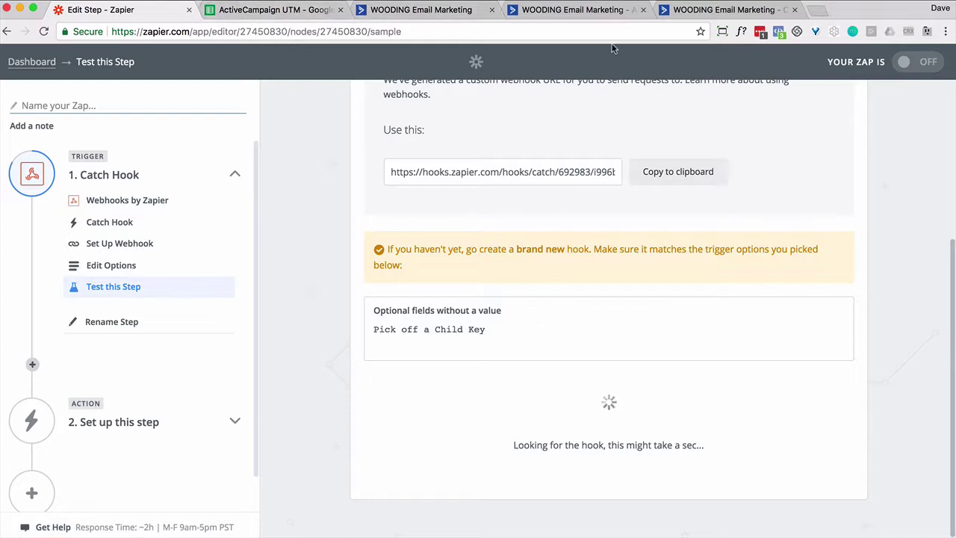
# Step: Switch to the test contact's record in ActiveCampaign and set its utm_source field to Test
pyautogui.click(698, 10)
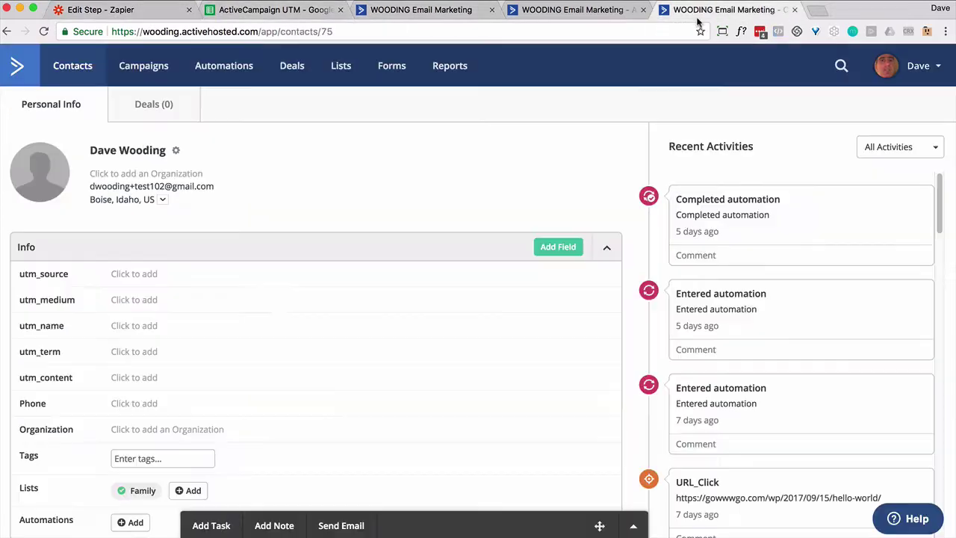
pyautogui.click(137, 275)
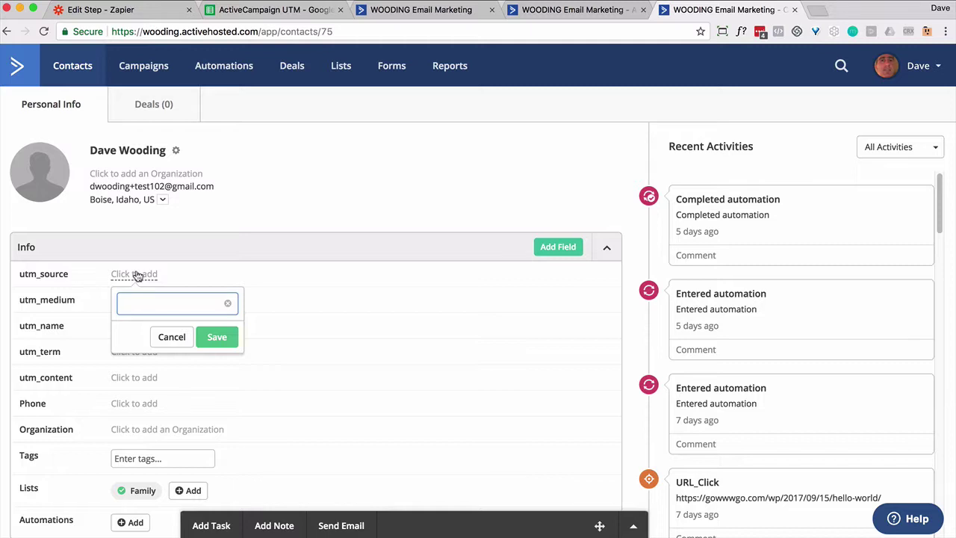
pyautogui.write('Test')
pyautogui.click(216, 337)
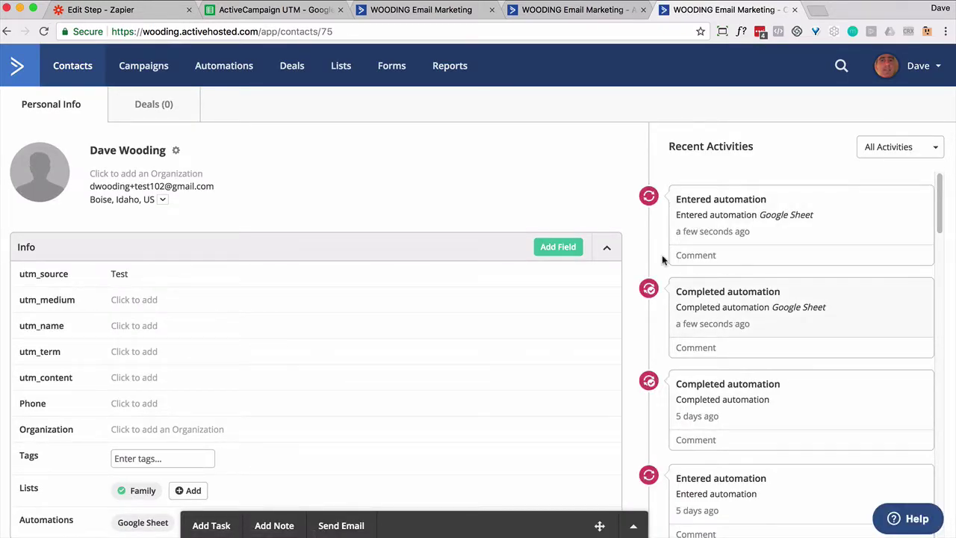
# Step: Return to Zapier and review the received hook's contact data, including the utmsource field and the fields without a value
pyautogui.click(135, 17)
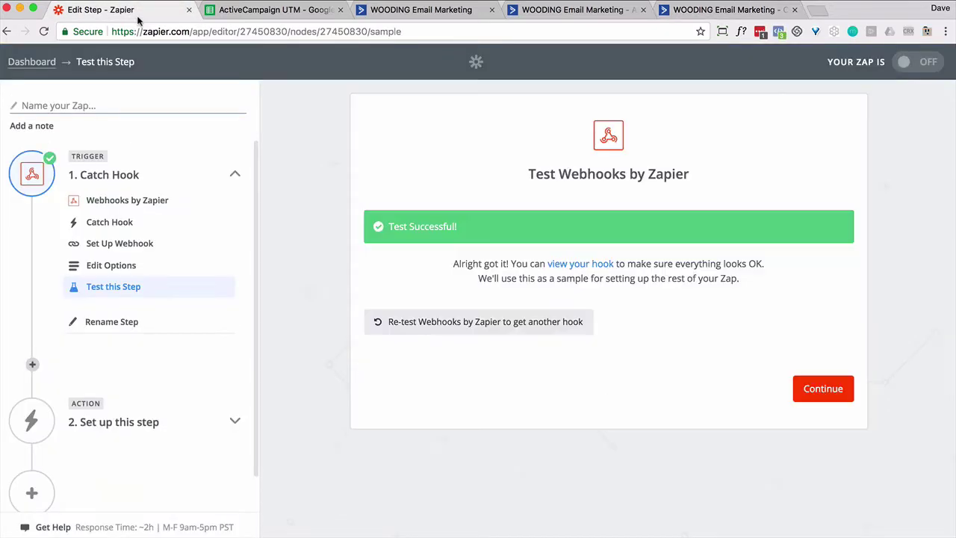
pyautogui.click(594, 265)
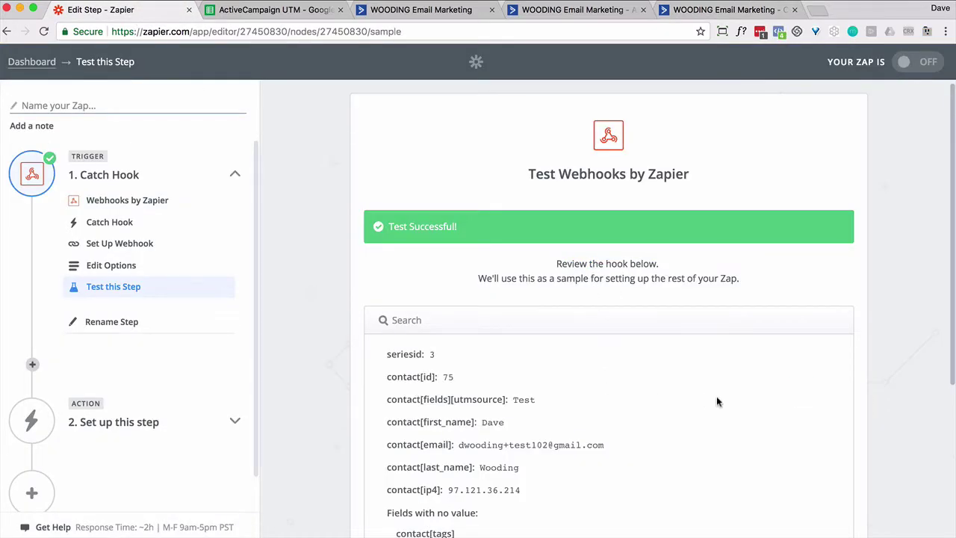
pyautogui.scroll(-1, 717, 402)
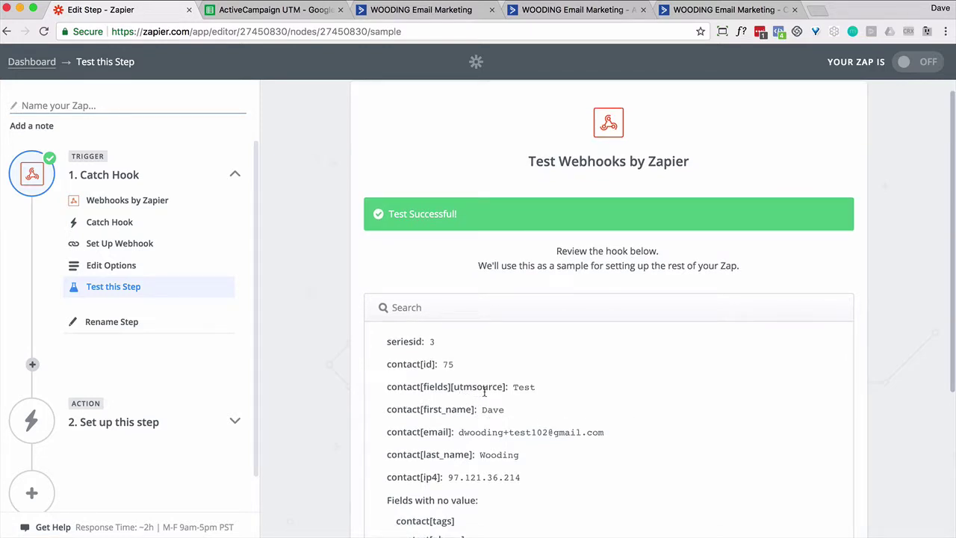
pyautogui.moveTo(513, 388); pyautogui.dragTo(534, 390)
pyautogui.scroll(-4, 574, 415)
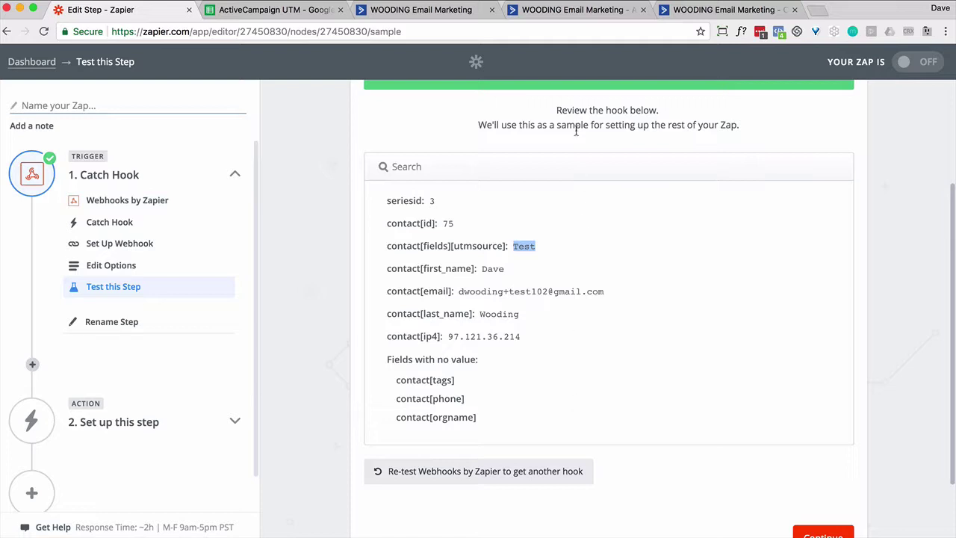
pyautogui.scroll(-3, 775, 341)
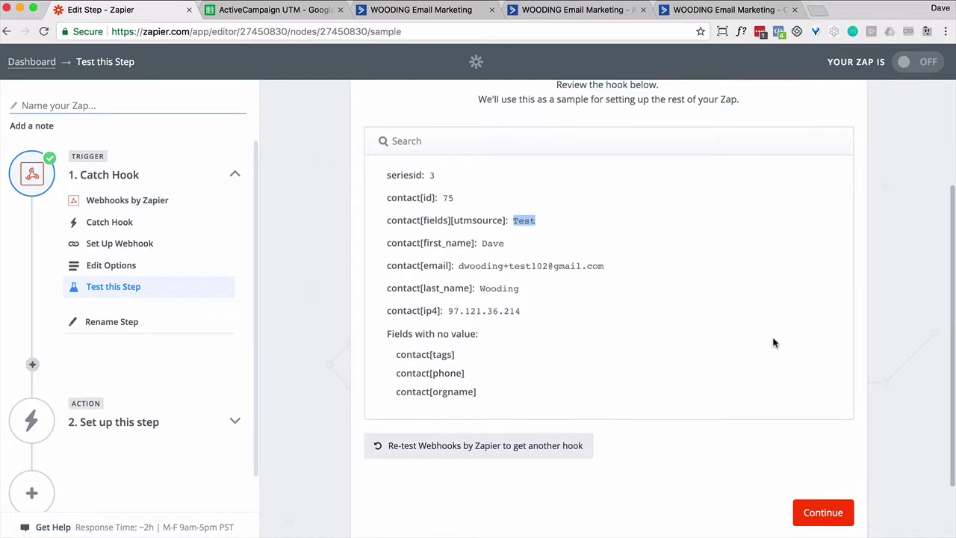
# Step: Add a Google Sheets Create Spreadsheet Row action to the zap, then test and save its connected Google Sheets account
pyautogui.click(822, 456)
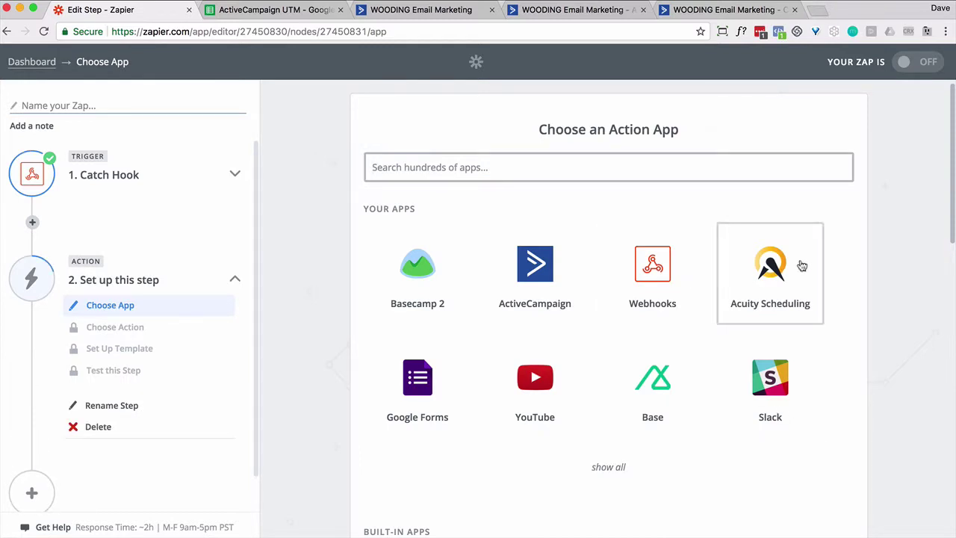
pyautogui.write('google')
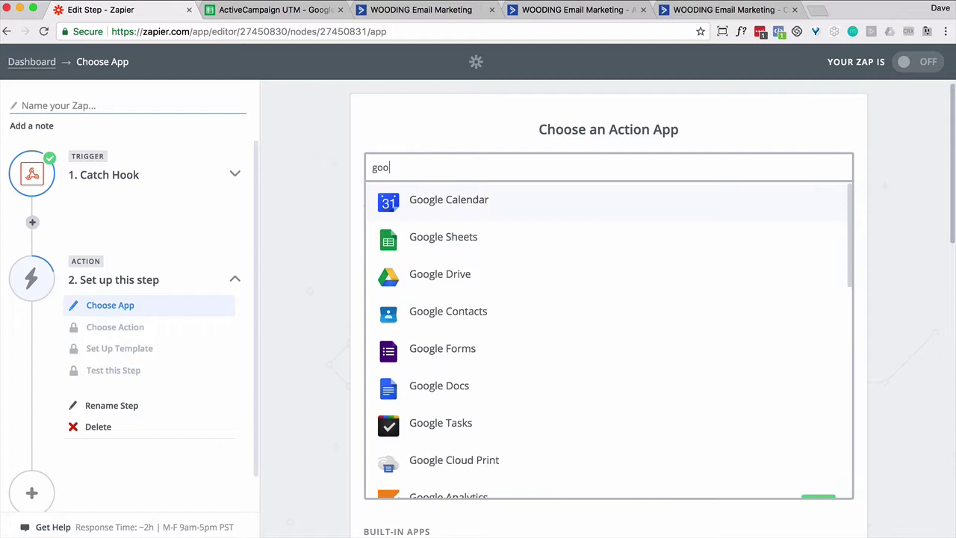
pyautogui.click(465, 242)
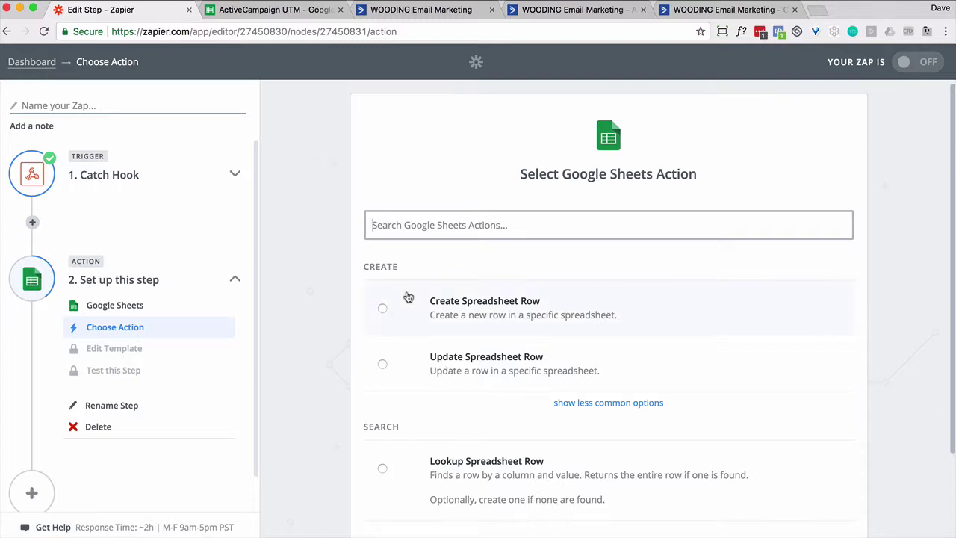
pyautogui.click(383, 309)
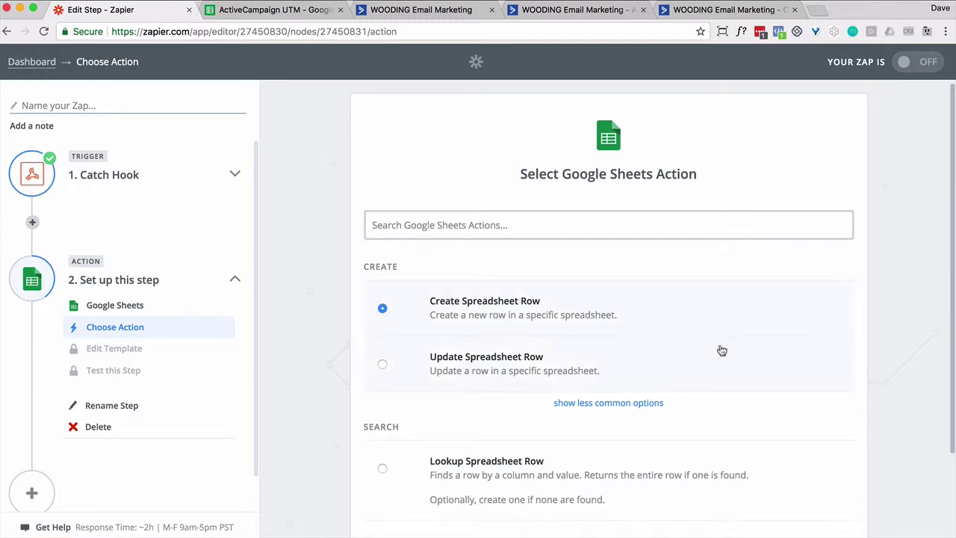
pyautogui.click(793, 449)
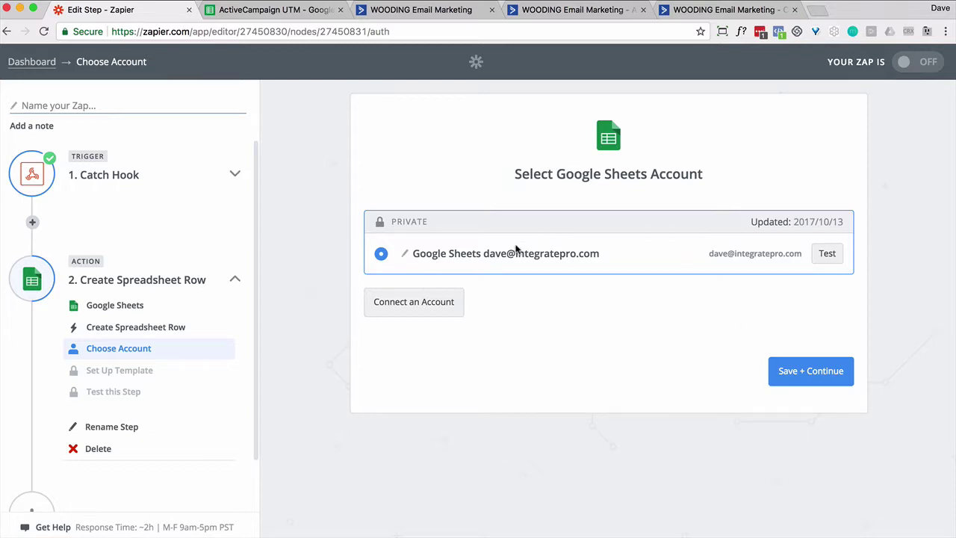
pyautogui.click(820, 257)
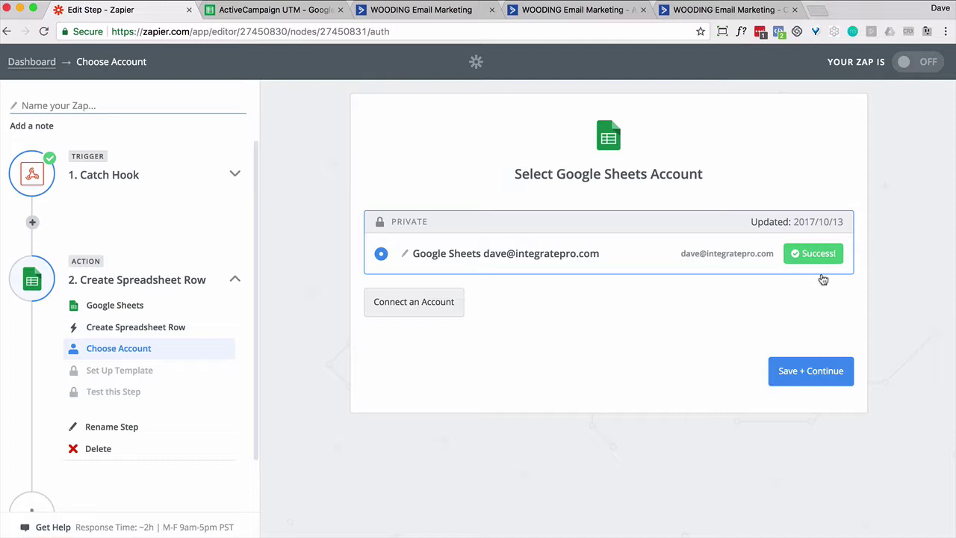
pyautogui.click(808, 374)
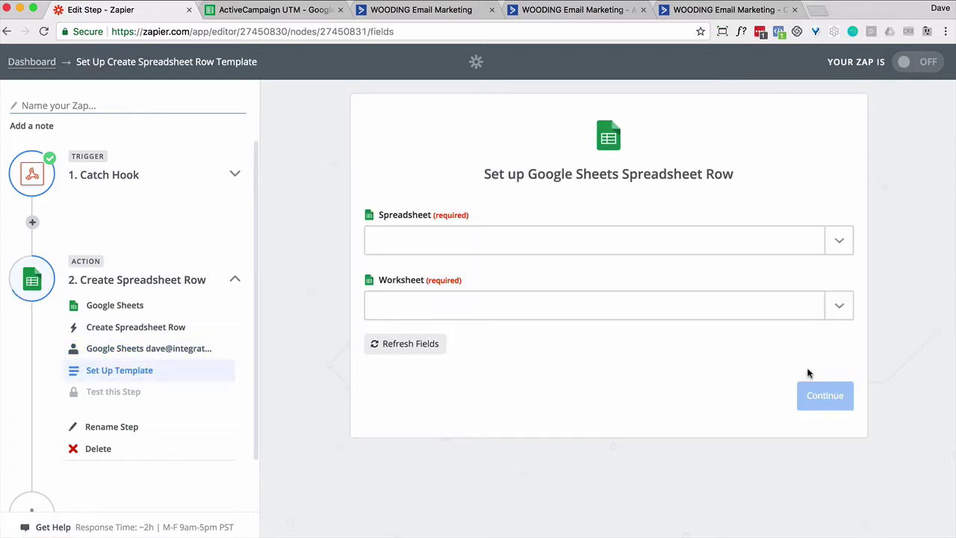
# Step: Select the ActiveCampaign UTM spreadsheet and its Sheet1 worksheet as the destination for the new row
pyautogui.click(838, 243)
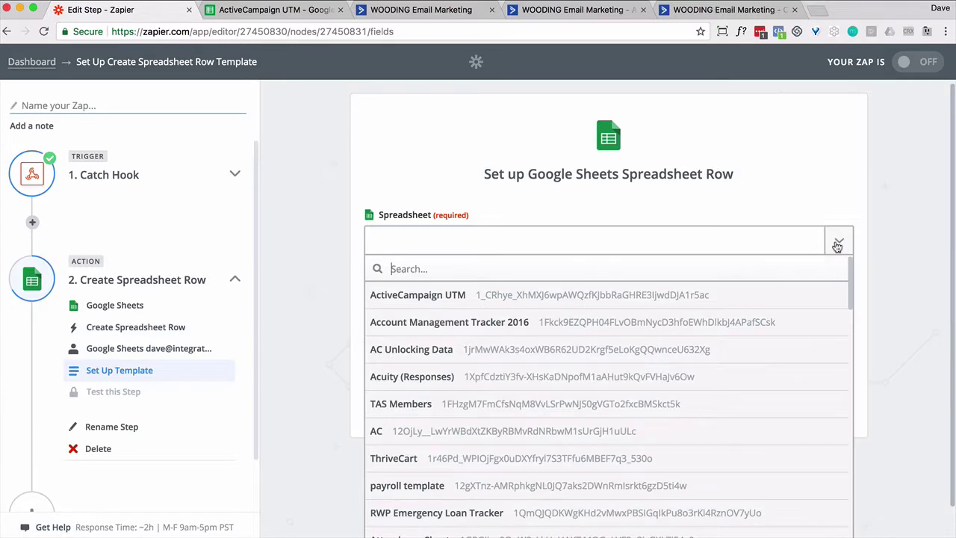
pyautogui.click(442, 299)
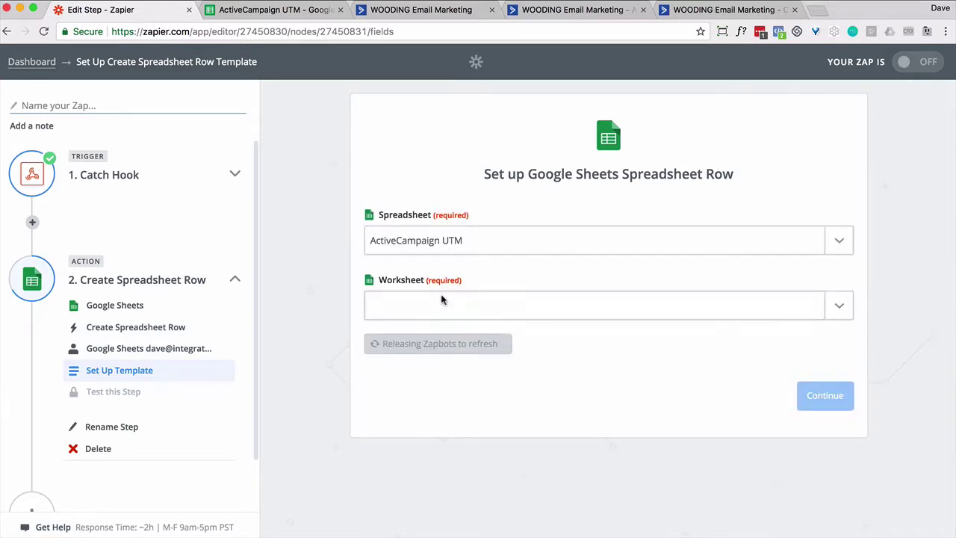
pyautogui.click(839, 306)
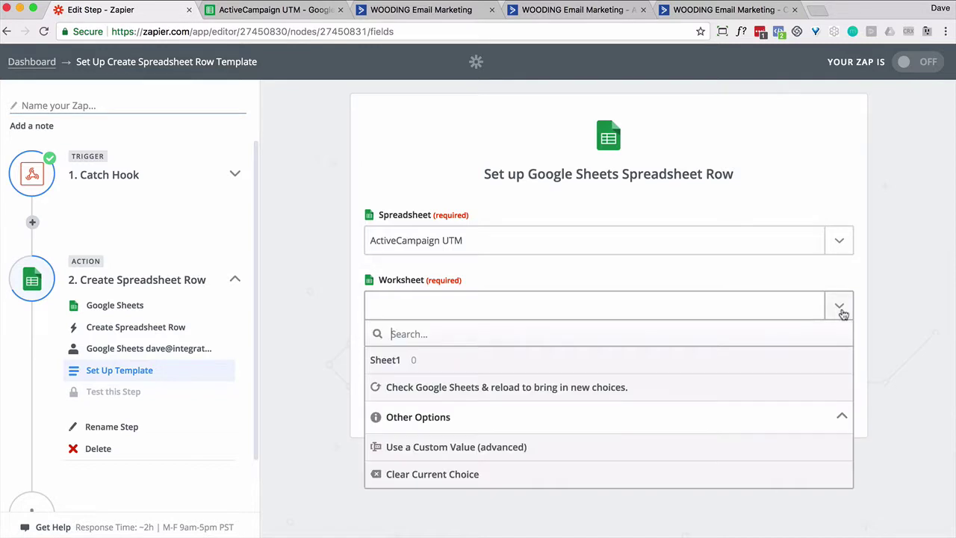
pyautogui.click(385, 360)
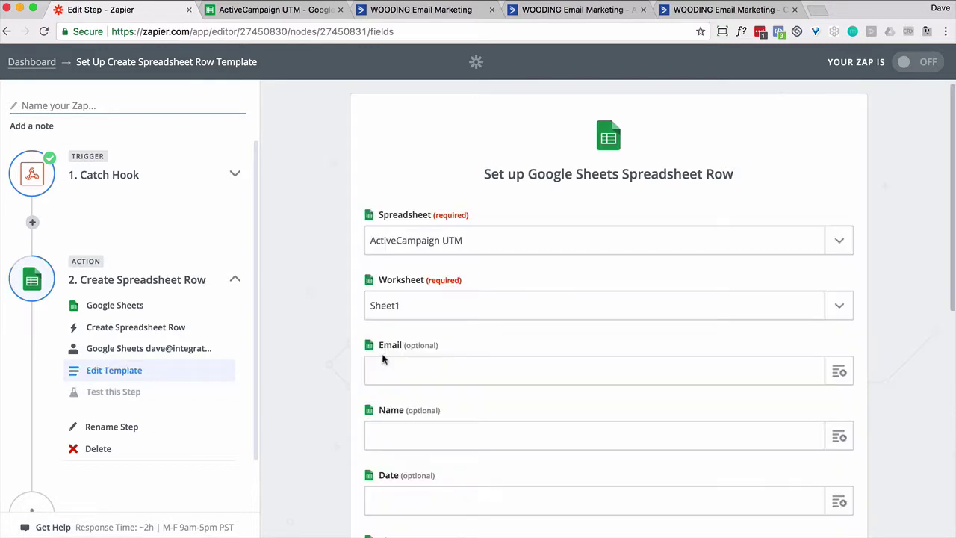
# Step: Map the Email column to the Catch Hook's Contact[email] field
pyautogui.scroll(-3, 882, 291)
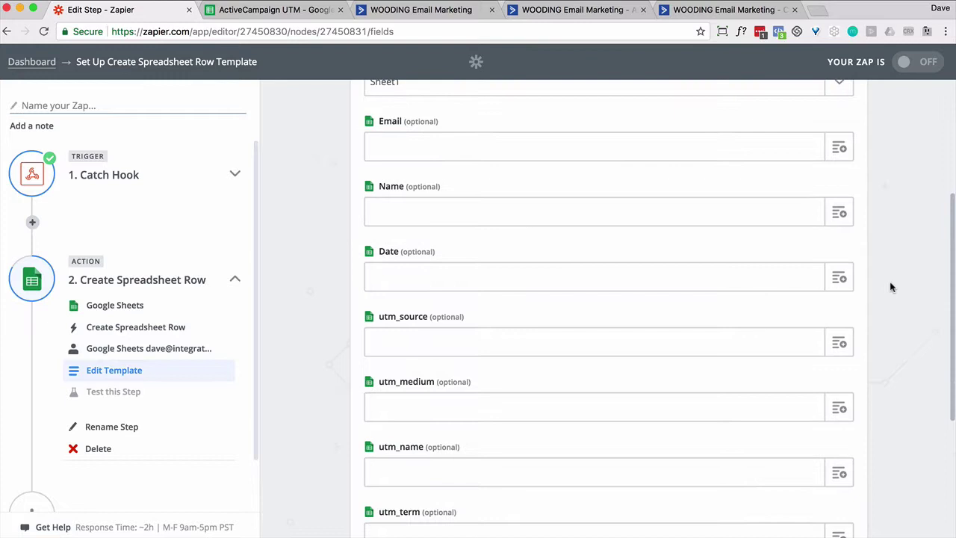
pyautogui.scroll(-3, 882, 290)
pyautogui.scroll(5, 882, 288)
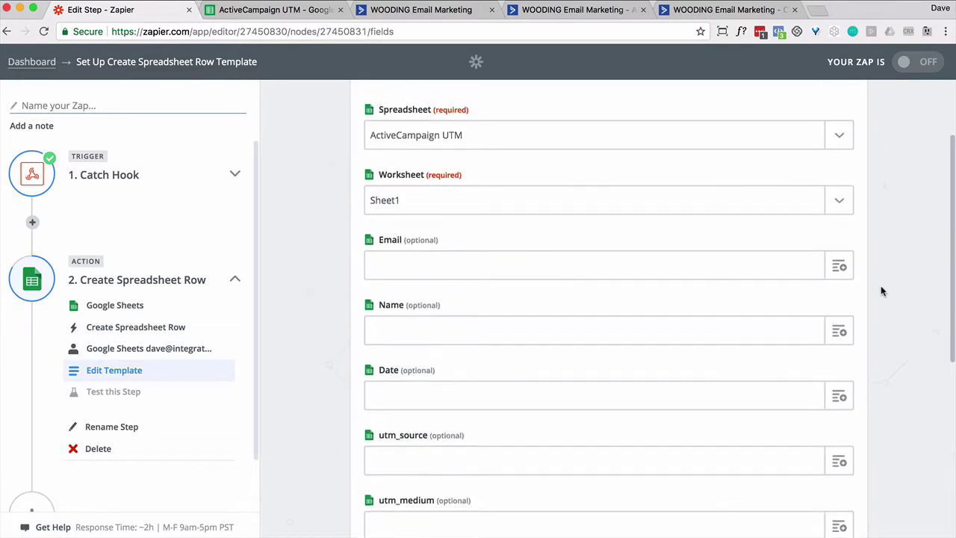
pyautogui.scroll(-1, 882, 291)
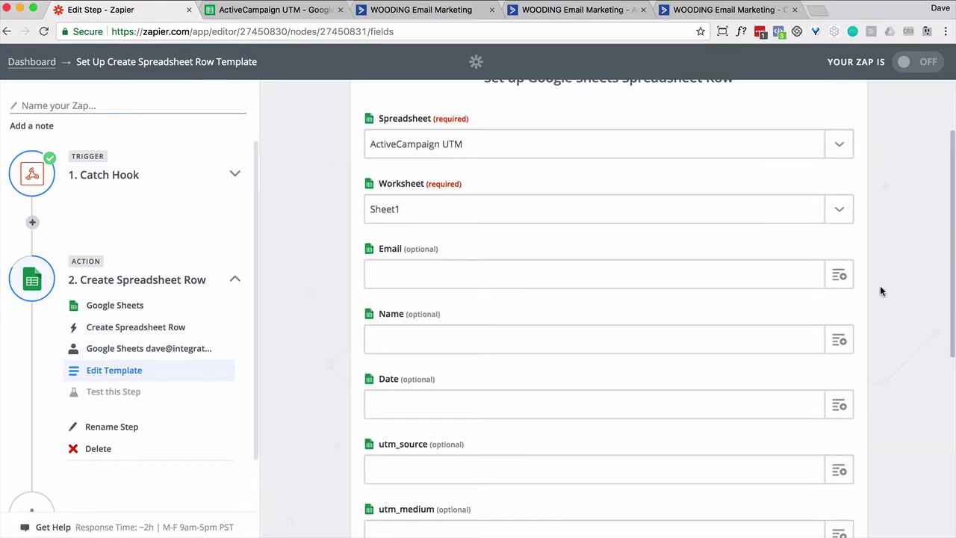
pyautogui.click(840, 278)
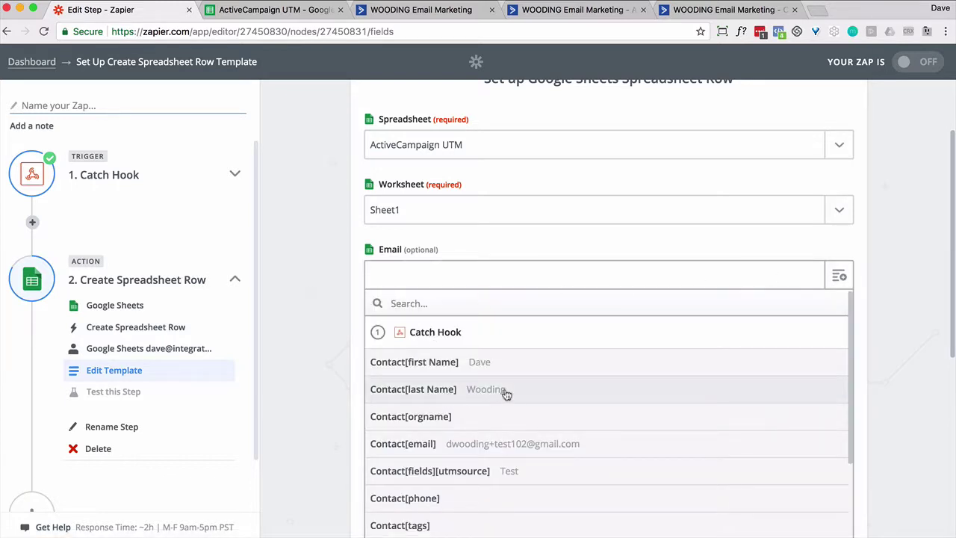
pyautogui.scroll(-1, 486, 400)
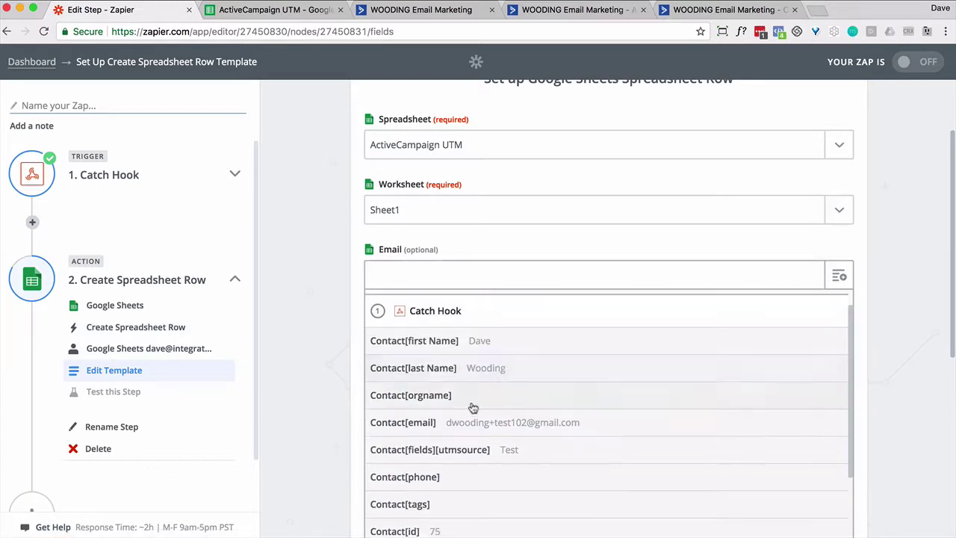
pyautogui.click(423, 420)
# Step: Map the Name column to the hook's Contact[first Name] field followed by Contact[last Name]
pyautogui.scroll(-3, 736, 318)
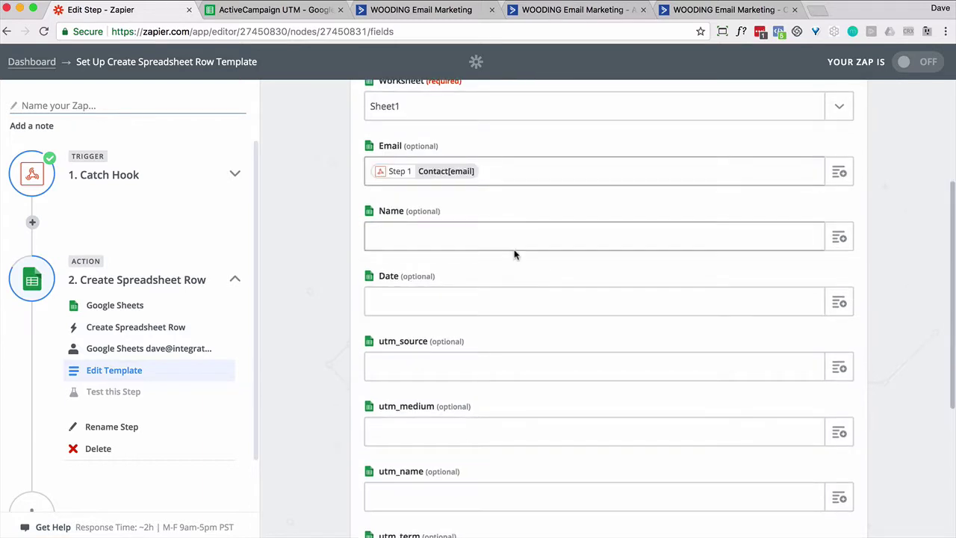
pyautogui.click(844, 245)
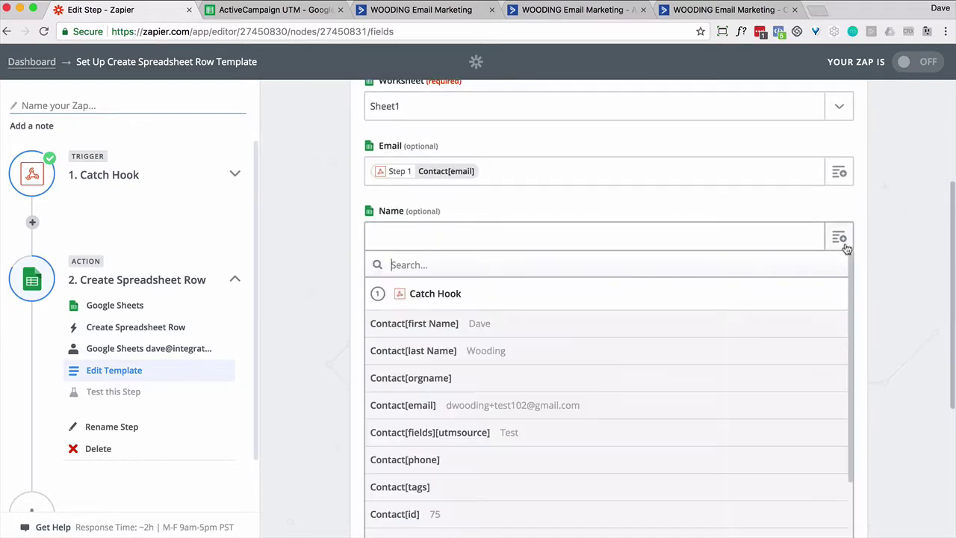
pyautogui.click(406, 323)
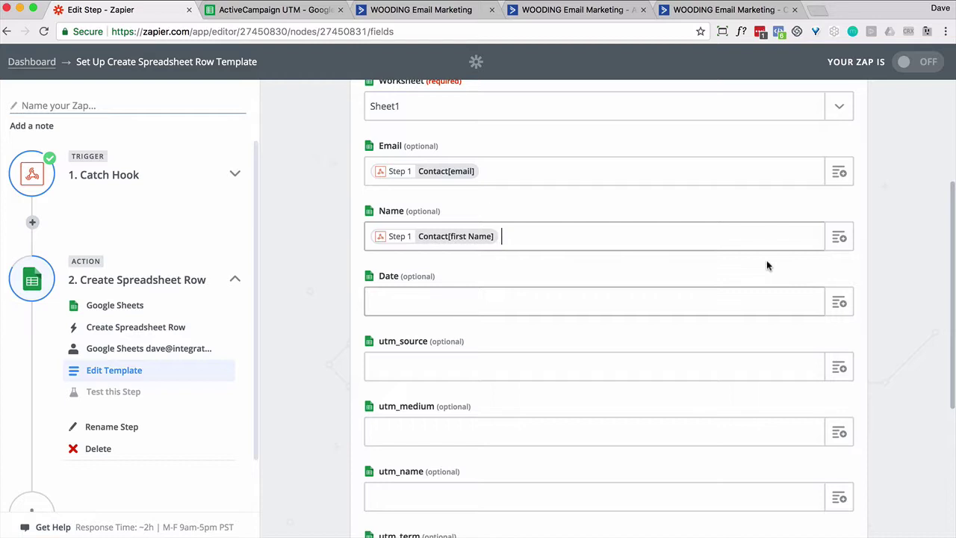
pyautogui.click(840, 237)
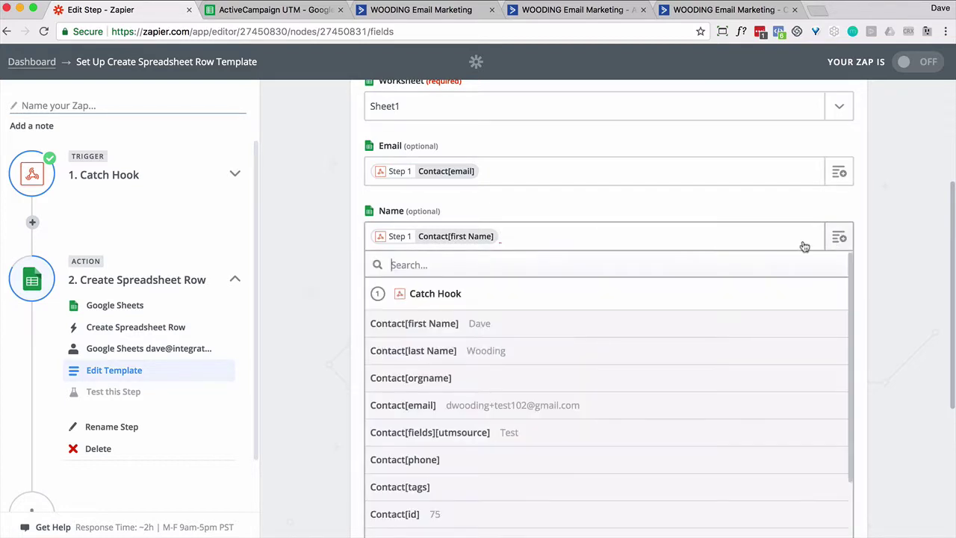
pyautogui.click(441, 350)
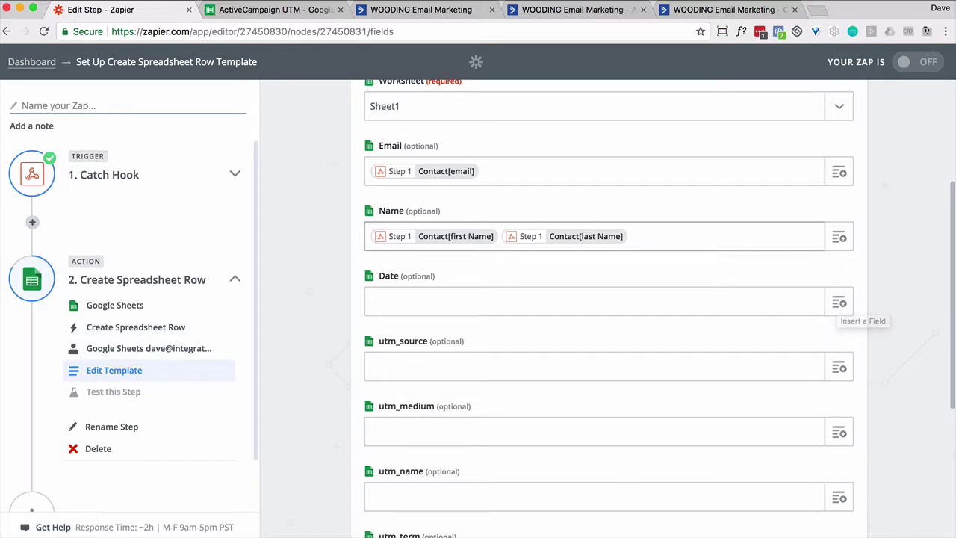
# Step: Fill the Date column with the current-time placeholder {{zap_meta_human_now}}
pyautogui.press('super+Tab')
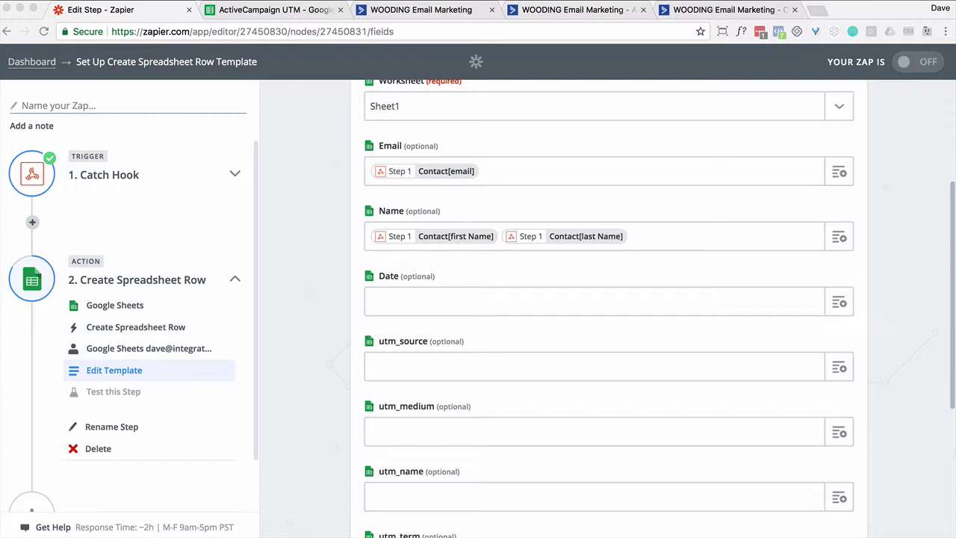
pyautogui.press('super+Tab')
pyautogui.click(379, 311)
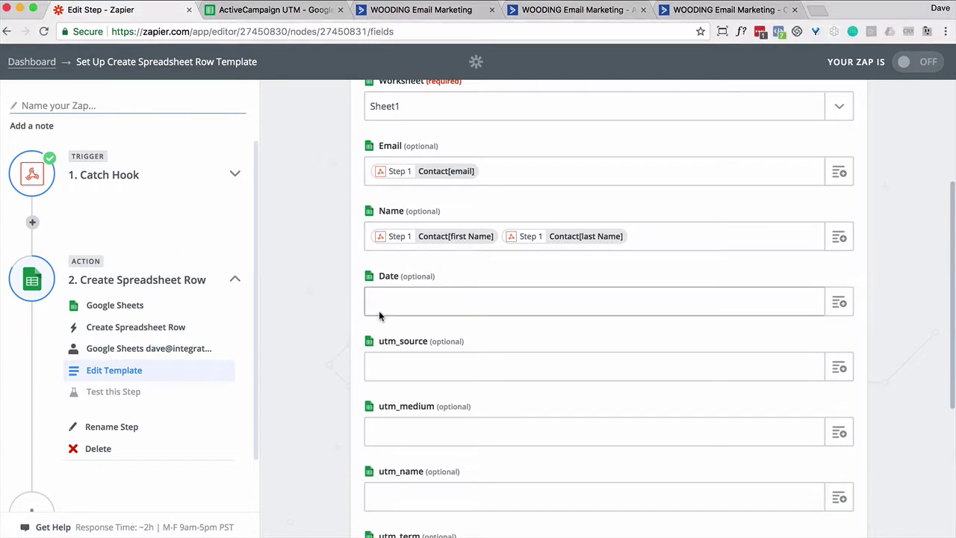
pyautogui.write('{{zap_meta_human_now}}')
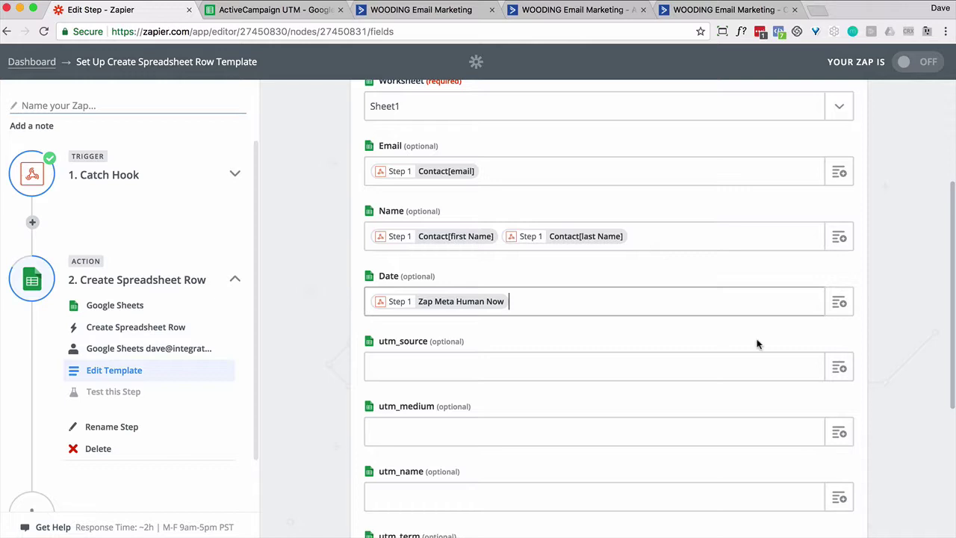
# Step: Map the utm_source column to the hook's Contact[fields][utmsource] field
pyautogui.click(840, 368)
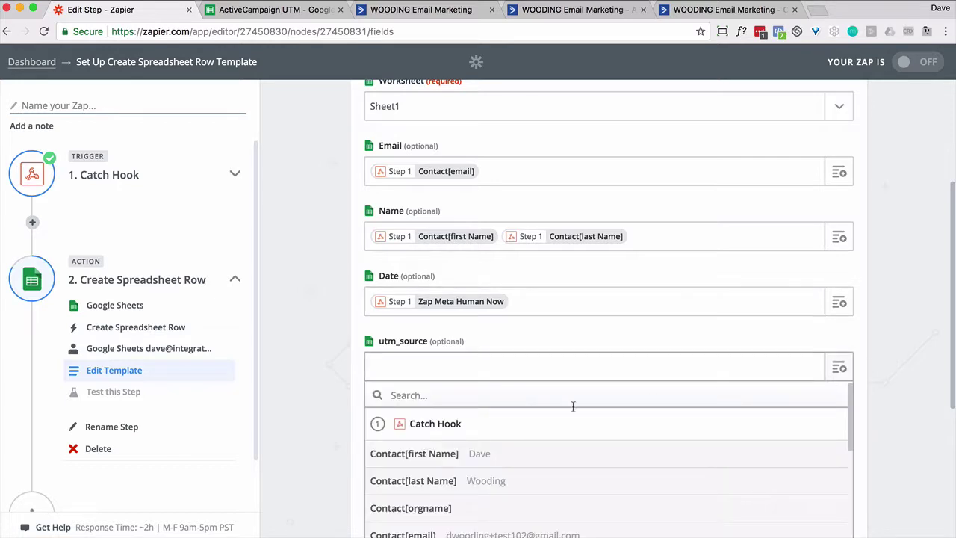
pyautogui.scroll(-4, 567, 385)
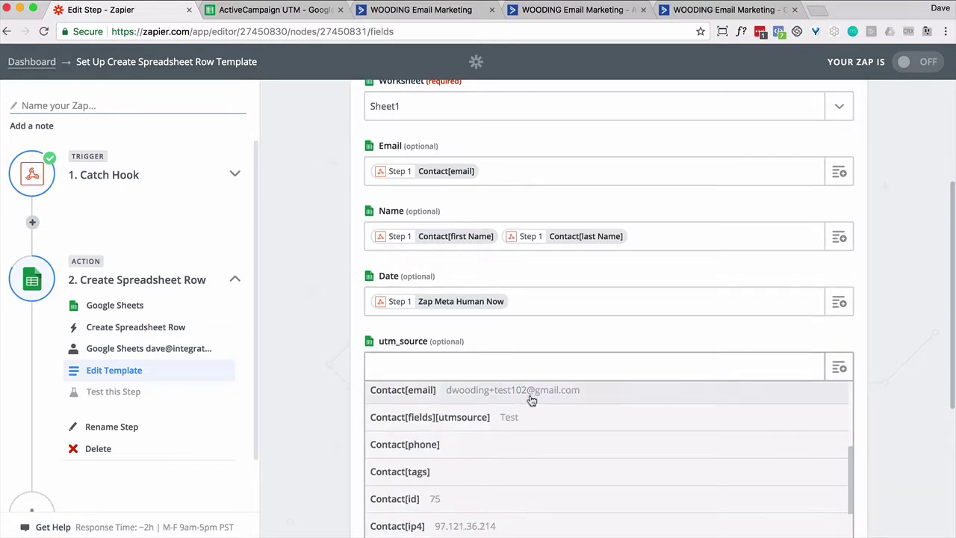
pyautogui.click(479, 423)
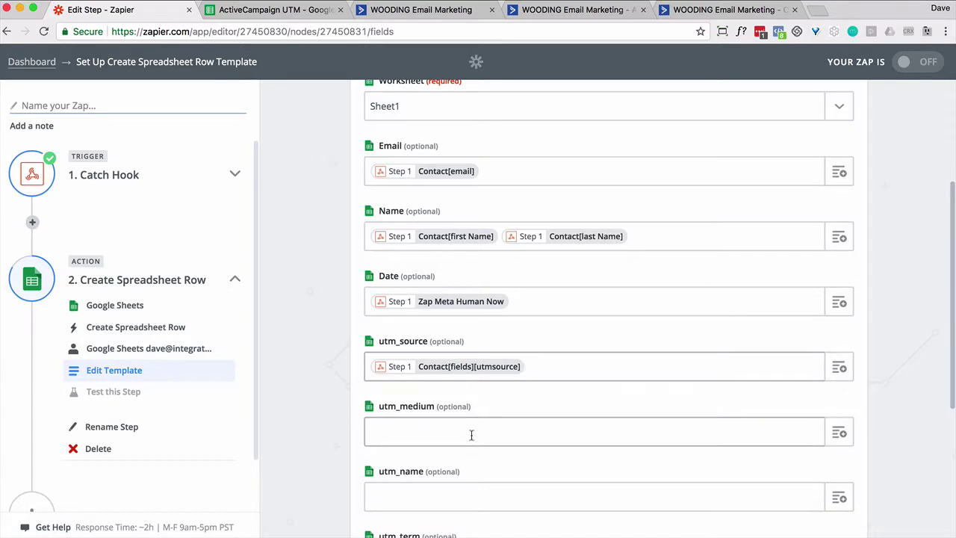
# Step: Examine which Catch Hook fields are offered for the utm_source and utm_medium columns
pyautogui.scroll(-1, 921, 434)
pyautogui.scroll(-3, 921, 433)
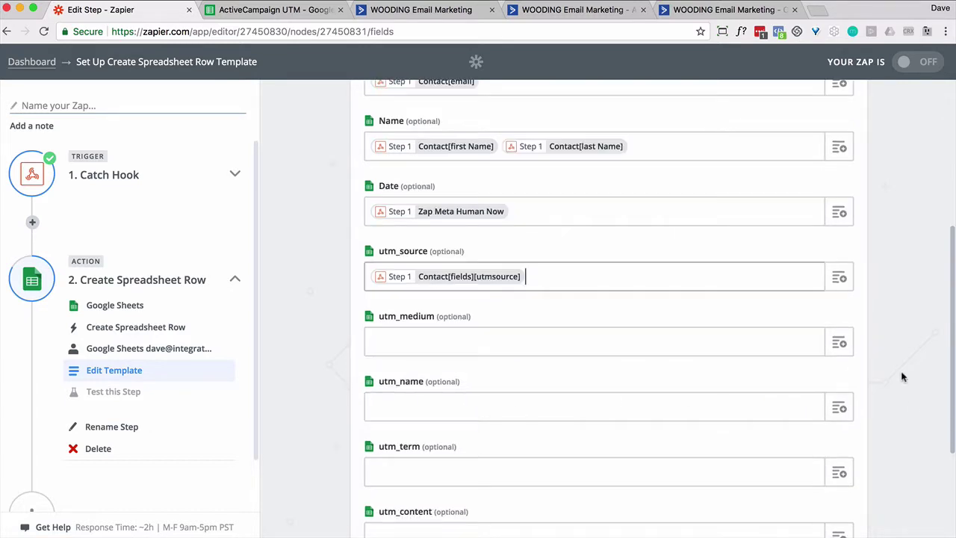
pyautogui.click(839, 279)
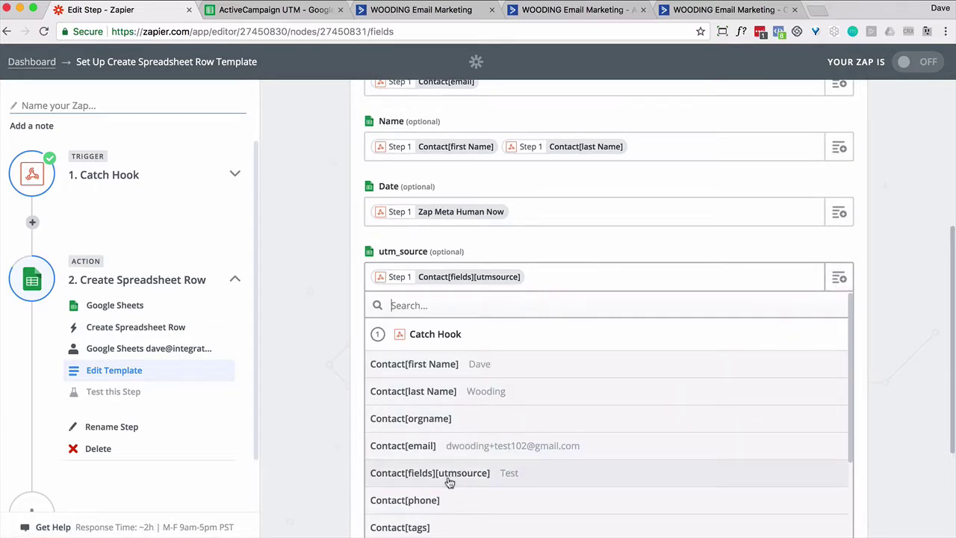
pyautogui.click(931, 304)
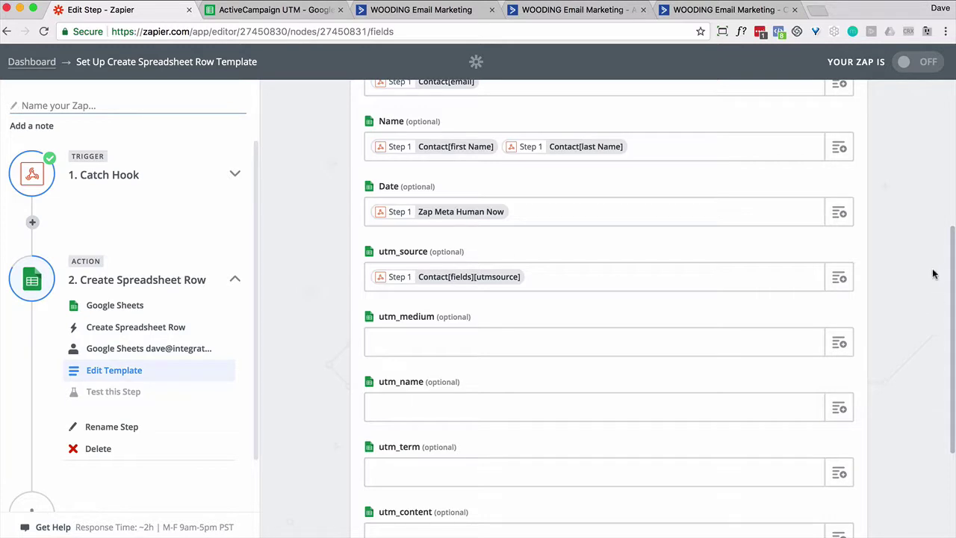
pyautogui.click(838, 342)
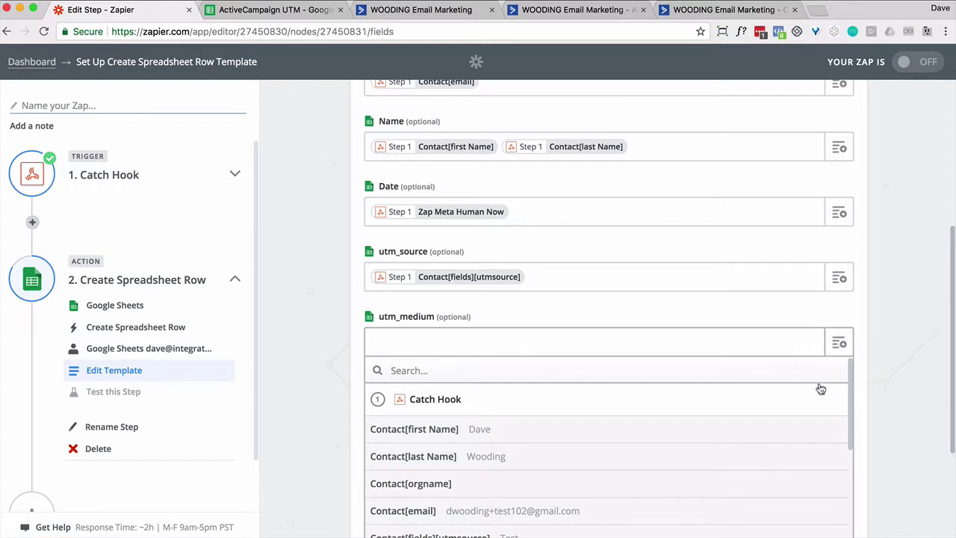
pyautogui.scroll(-3, 817, 383)
pyautogui.scroll(-1, 824, 388)
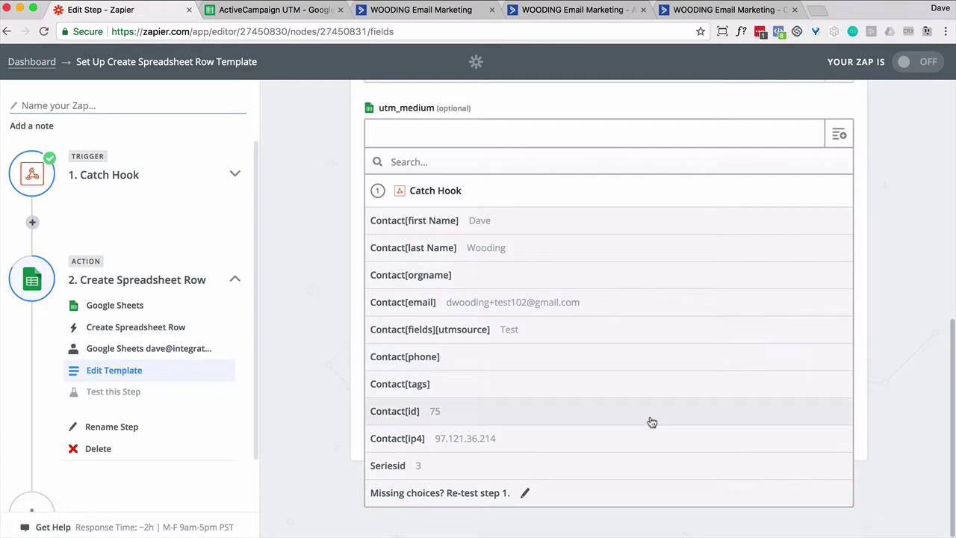
pyautogui.click(896, 413)
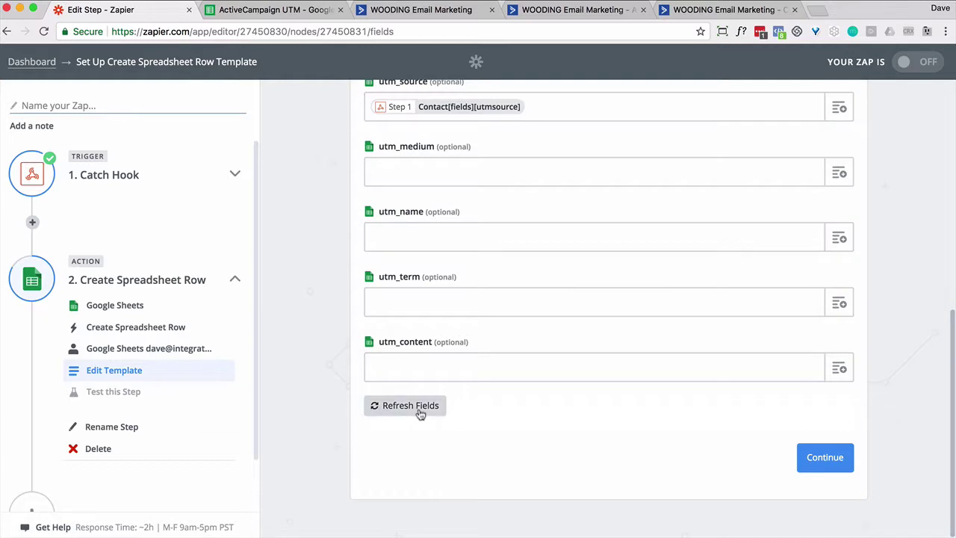
# Step: Finish the row template, create the test spreadsheet row, and check it in the ActiveCampaign UTM Google Sheet
pyautogui.click(825, 460)
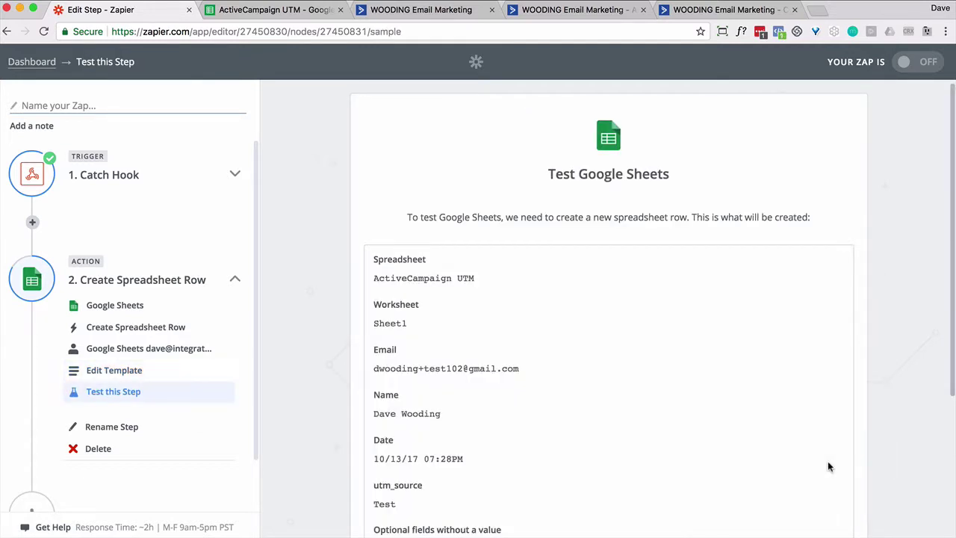
pyautogui.scroll(-5, 920, 350)
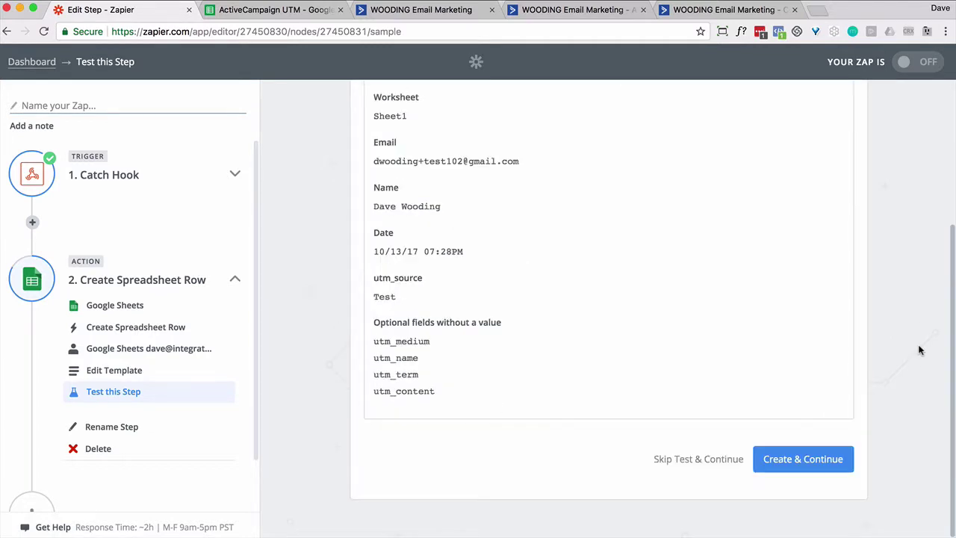
pyautogui.click(822, 458)
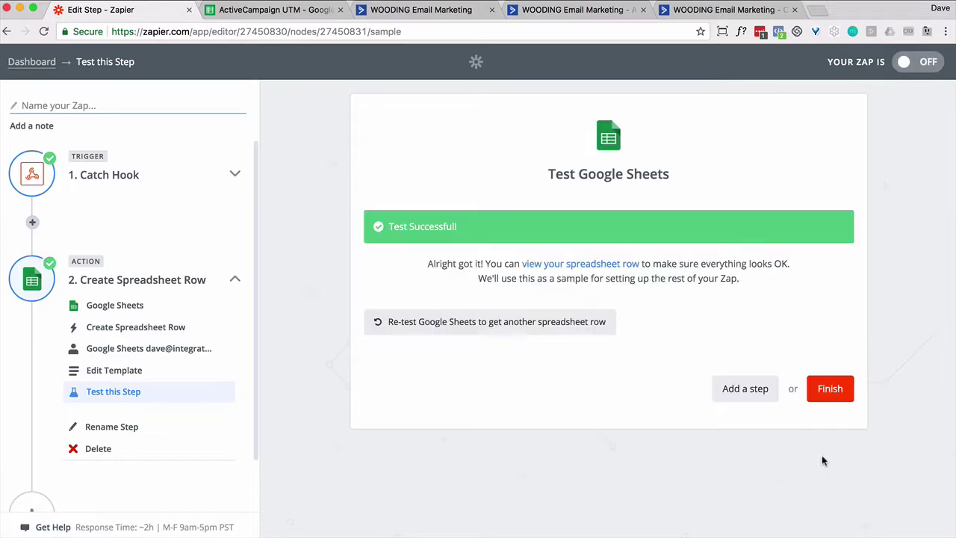
pyautogui.click(241, 10)
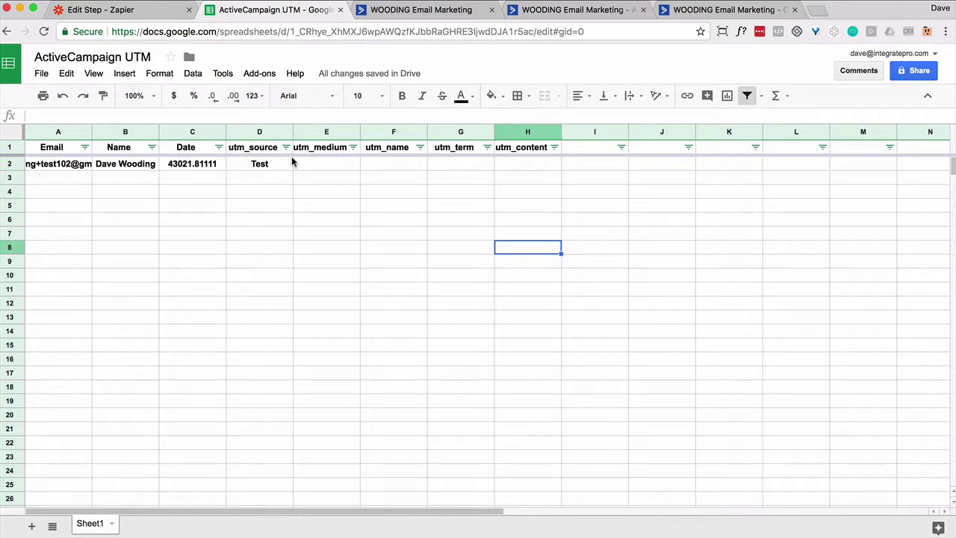
pyautogui.click(123, 10)
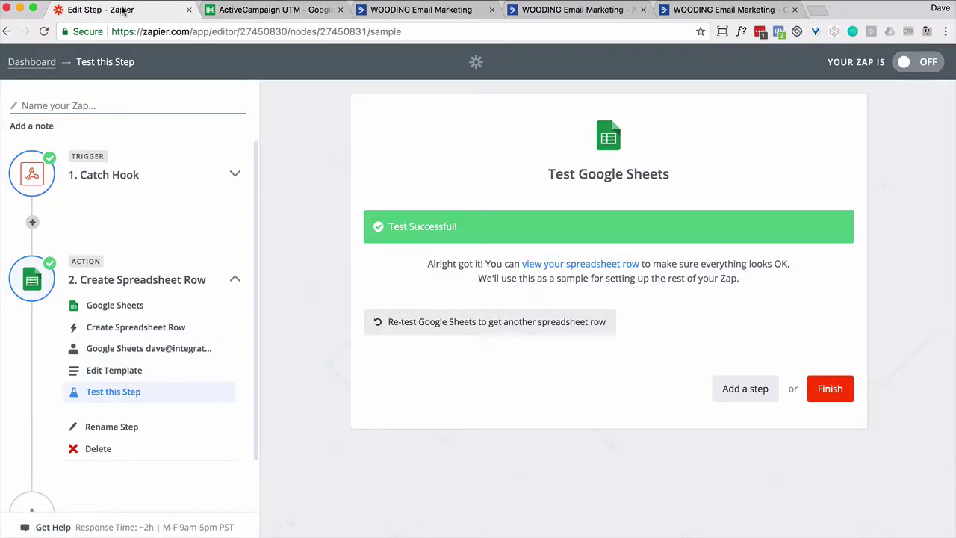
# Step: Switch to the test contact's record in ActiveCampaign and set utm_medium to Medium and utm_name to NAme
pyautogui.click(671, 15)
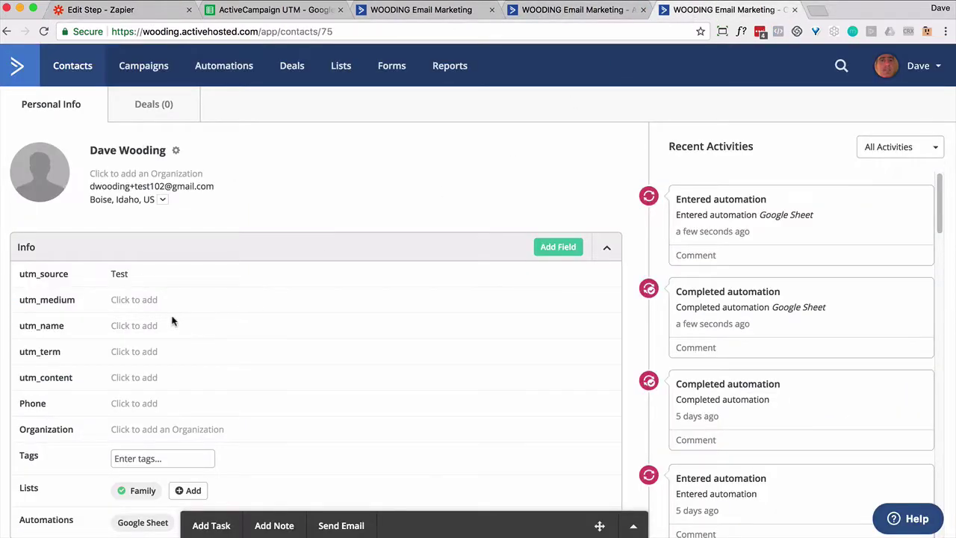
pyautogui.click(142, 306)
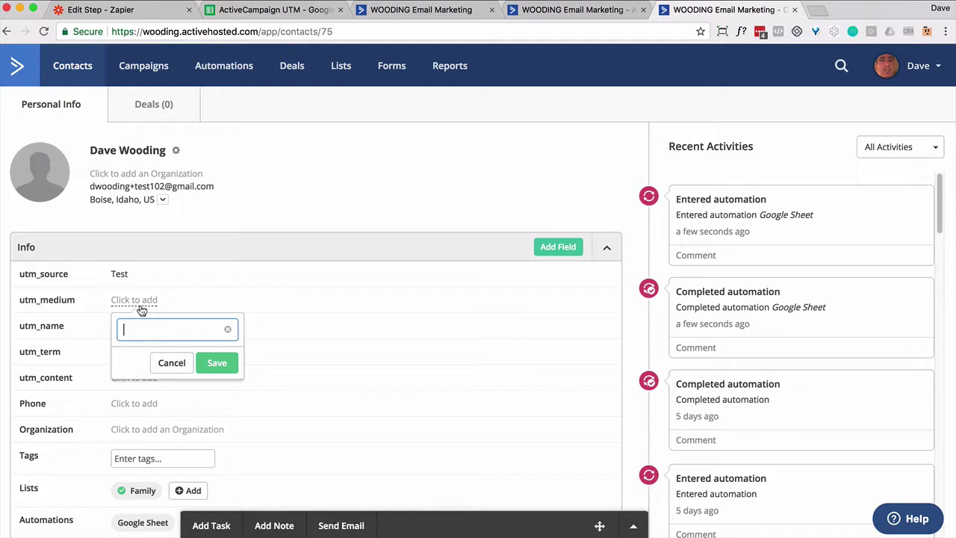
pyautogui.write('Medium')
pyautogui.scroll(-1, 190, 326)
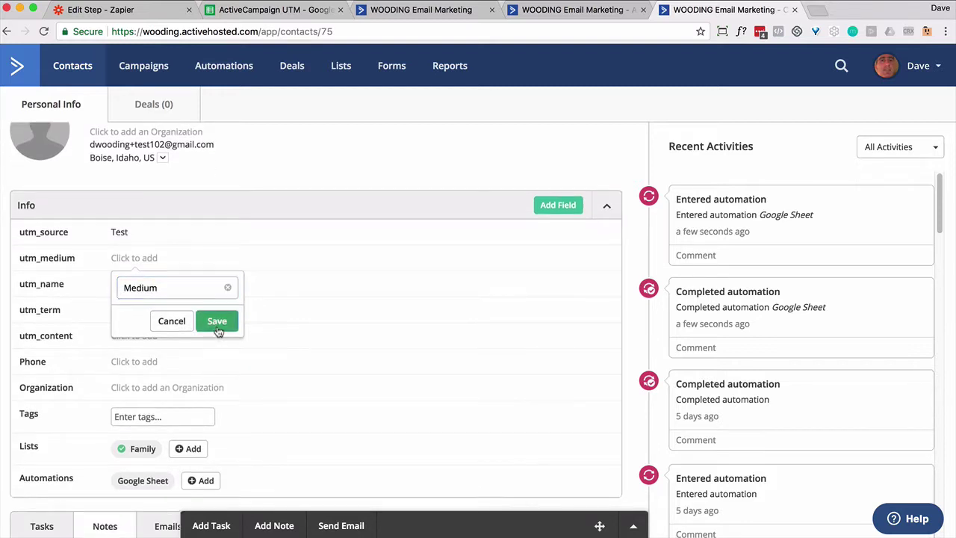
pyautogui.click(217, 321)
pyautogui.click(136, 289)
pyautogui.write('NAme')
pyautogui.press('Return')
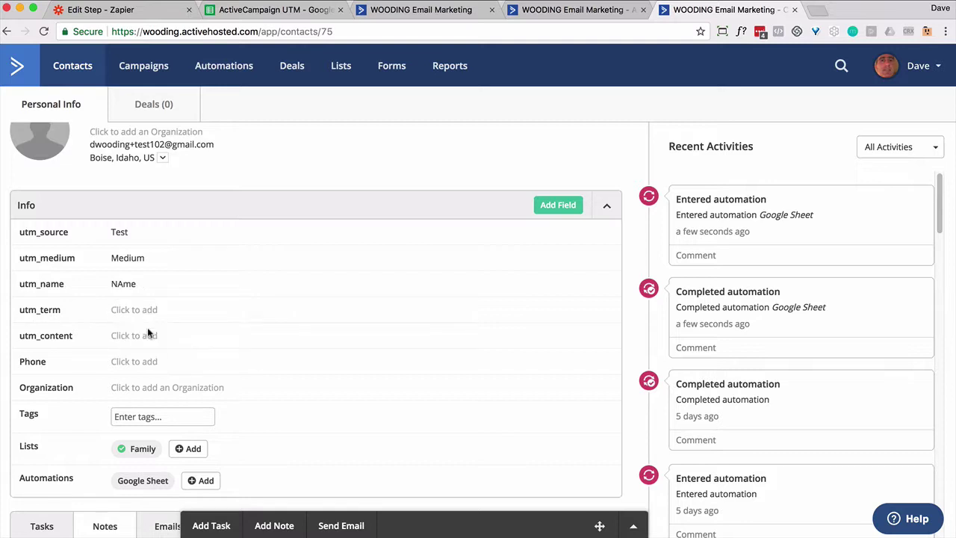
# Step: Set the test contact's utm_term to Term and utm_content to Content
pyautogui.click(136, 309)
pyautogui.write('Term')
pyautogui.click(228, 380)
pyautogui.click(134, 335)
pyautogui.write('Content')
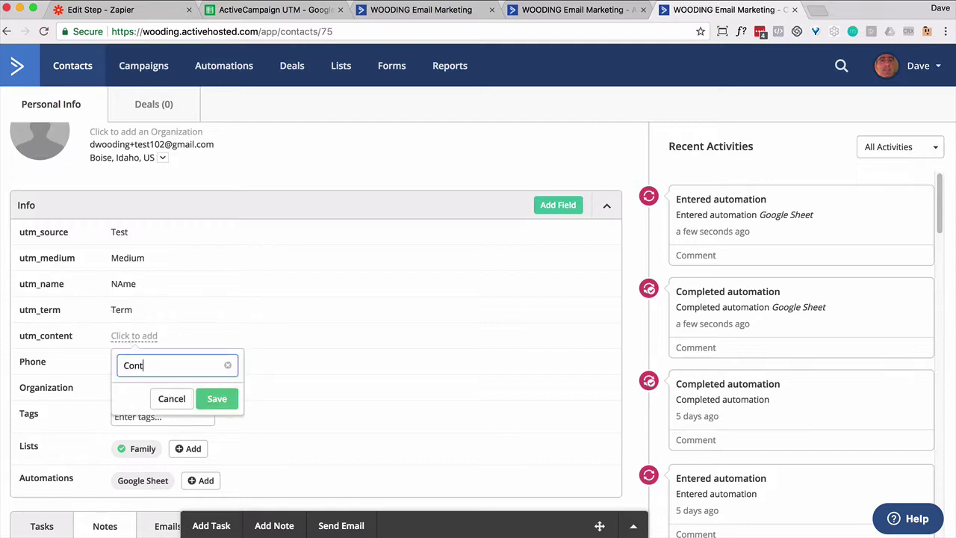
pyautogui.click(216, 398)
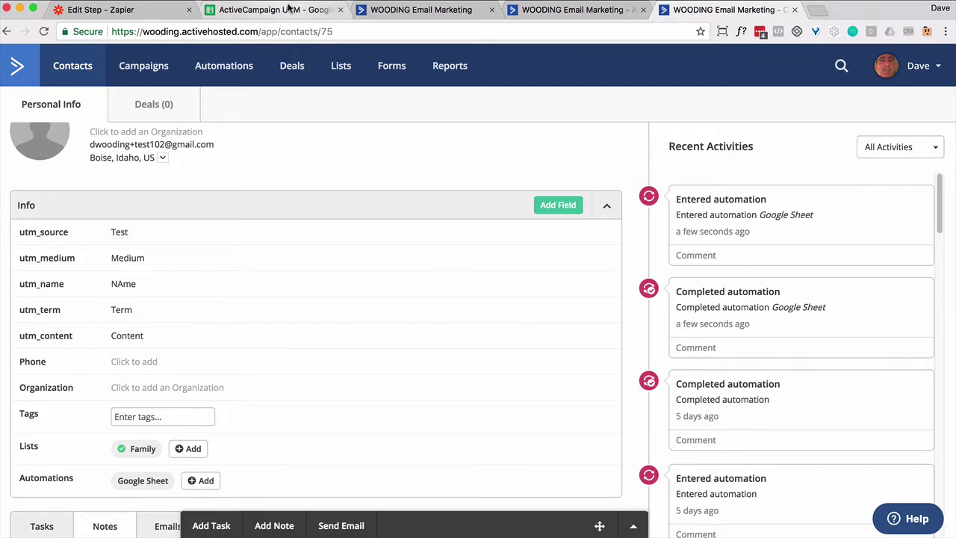
# Step: Switch to the Zapier editor and go through the Catch Hook trigger's setup to its test page, leaving the child key empty
pyautogui.click(290, 9)
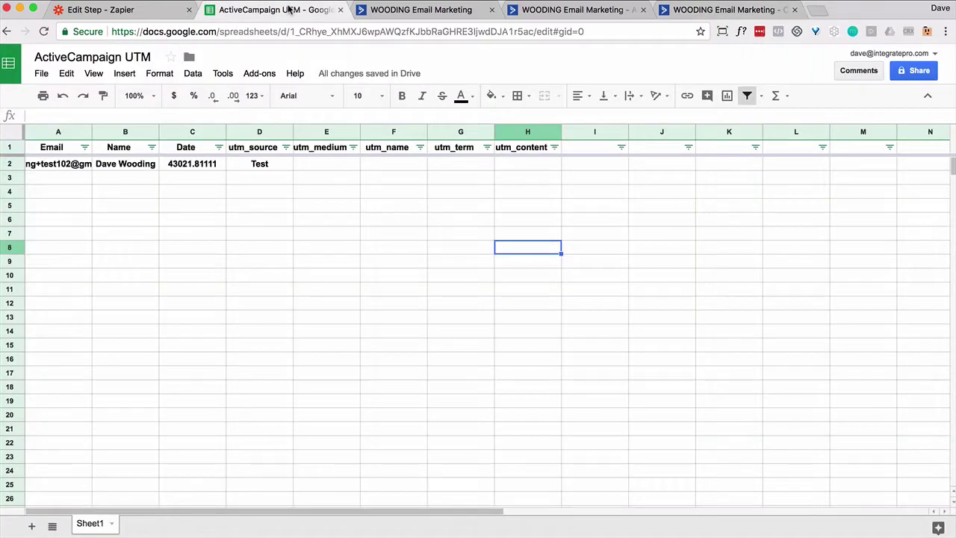
pyautogui.click(132, 13)
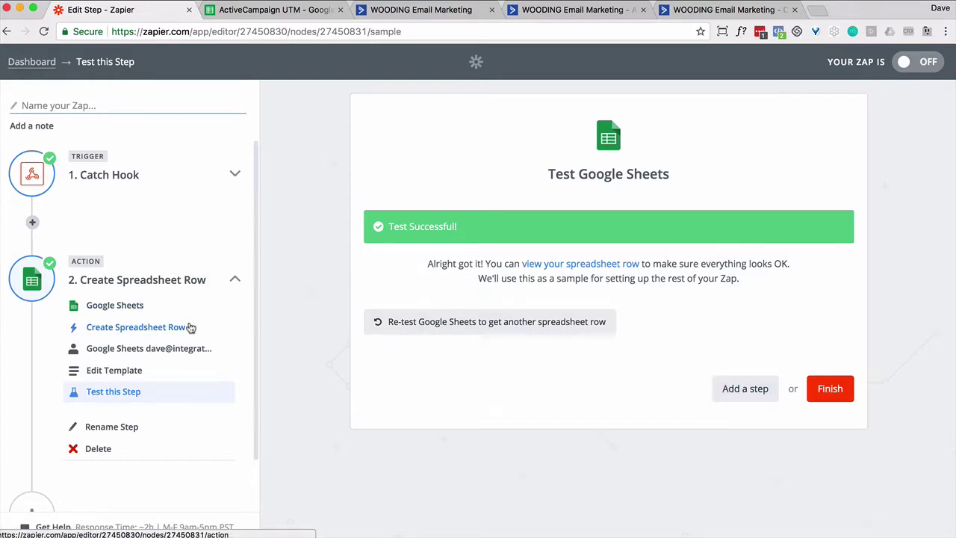
pyautogui.click(234, 177)
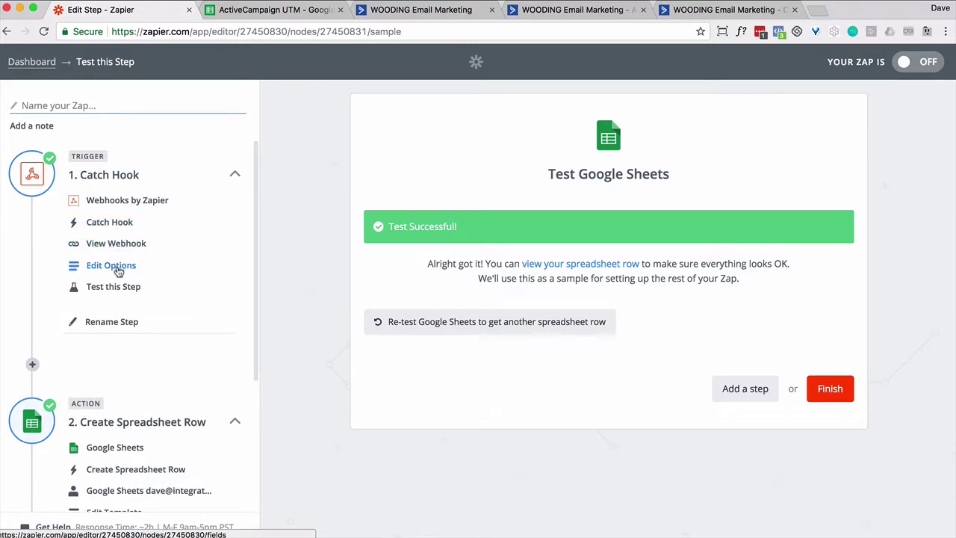
pyautogui.click(118, 228)
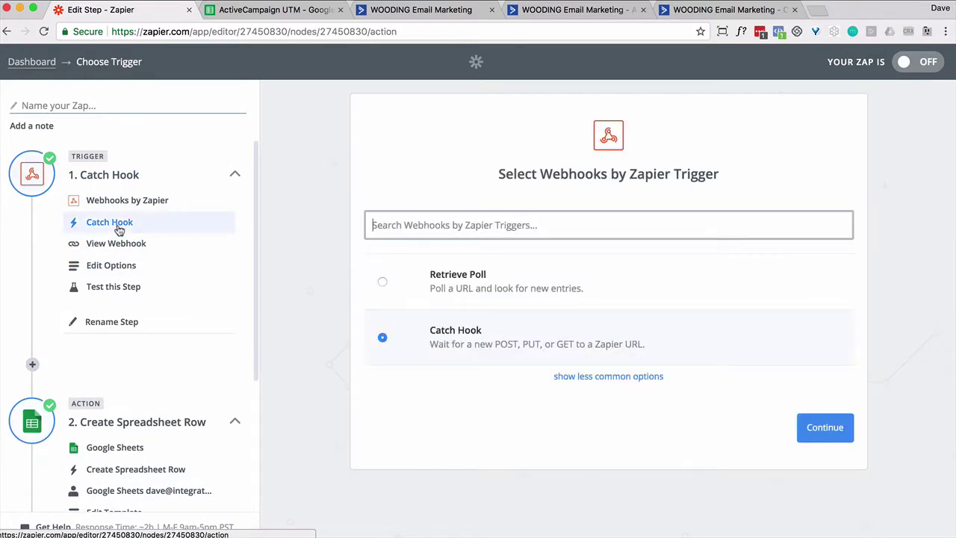
pyautogui.click(851, 428)
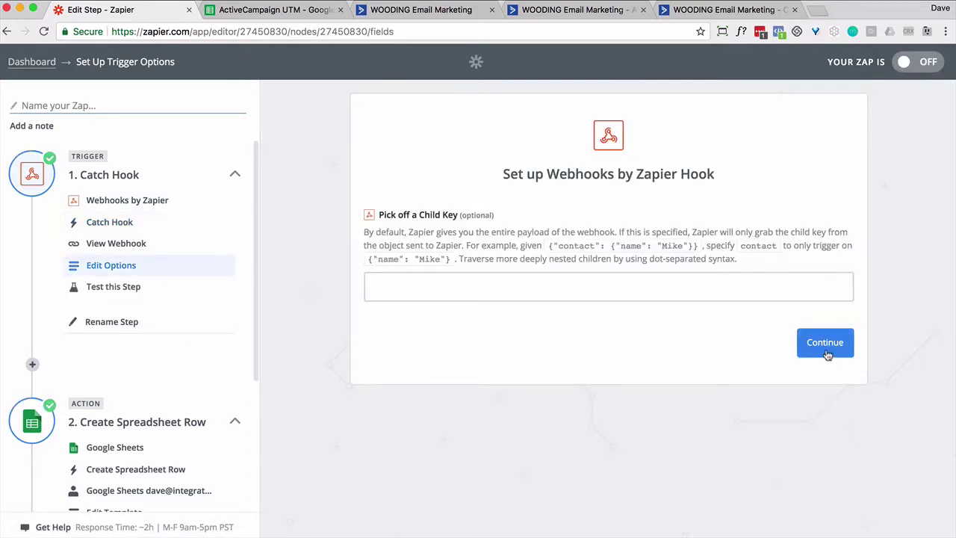
pyautogui.click(826, 353)
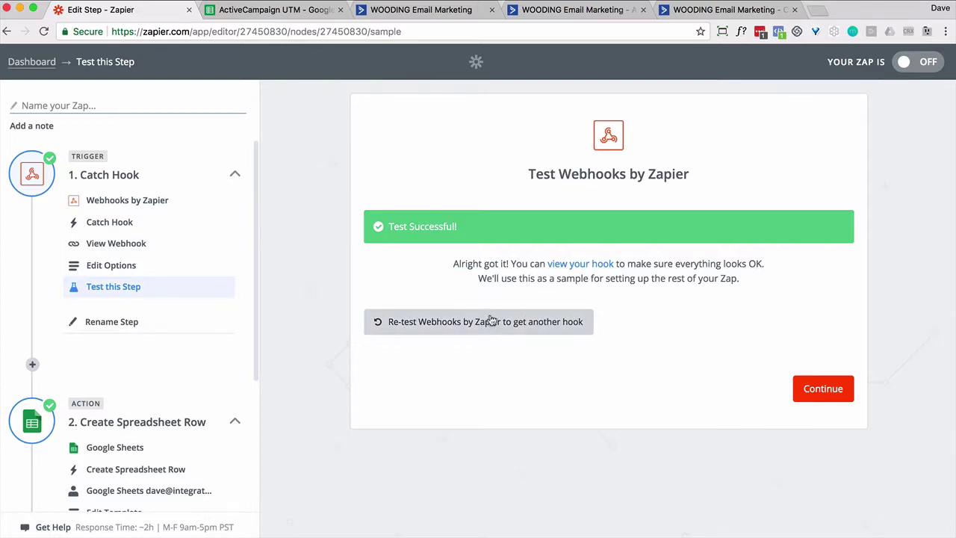
# Step: Switch to the test contact's ActiveCampaign record and set utm_source to Test1 to trigger the Google Sheet automation again
pyautogui.click(695, 11)
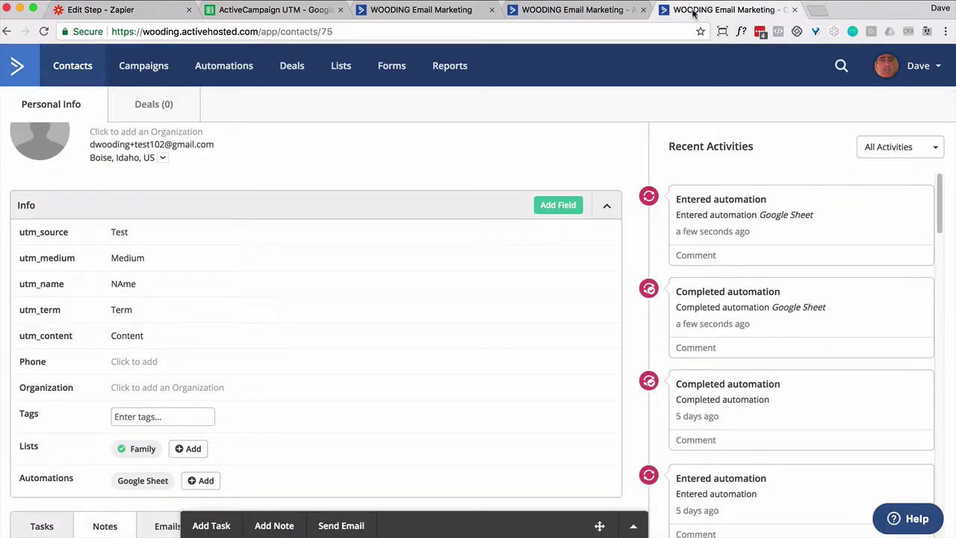
pyautogui.click(130, 236)
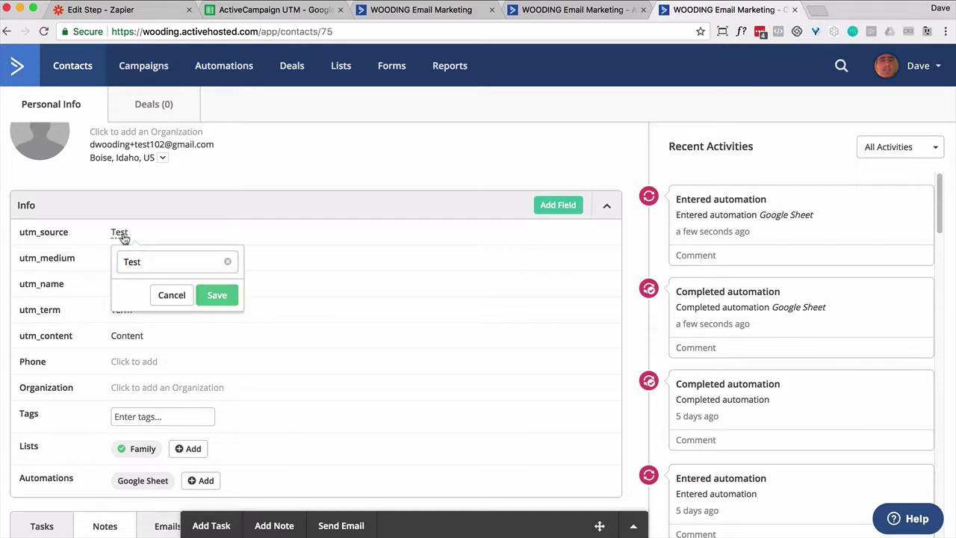
pyautogui.click(153, 267)
pyautogui.write('1')
pyautogui.click(220, 294)
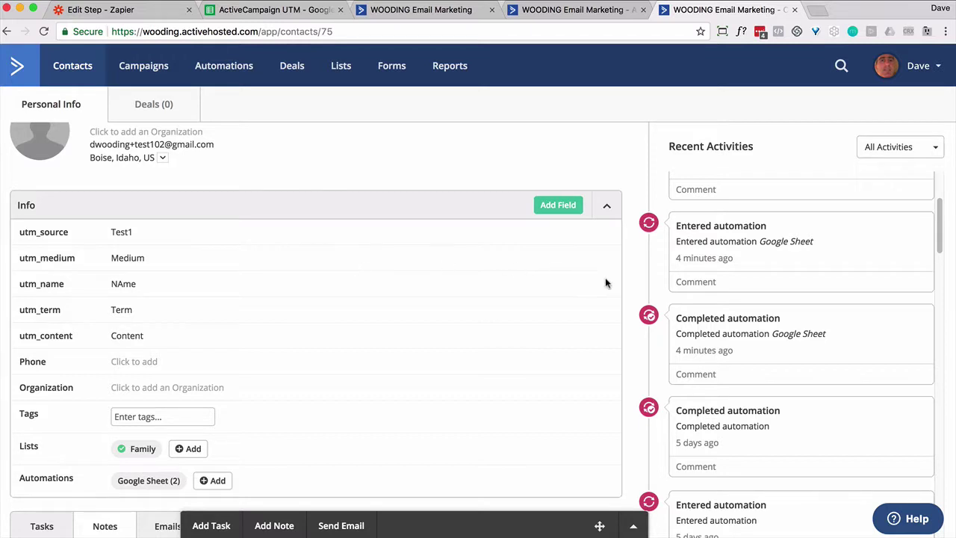
pyautogui.scroll(3, 730, 277)
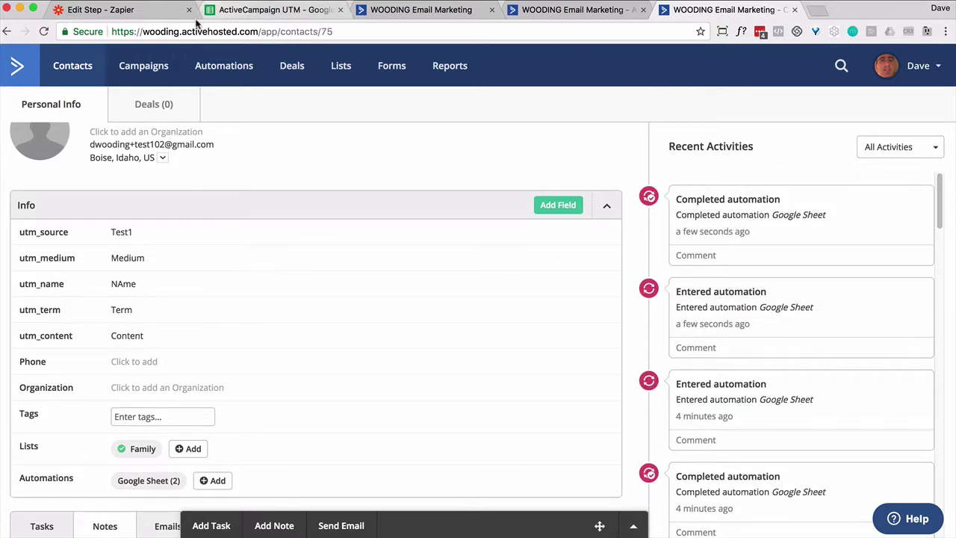
# Step: Return to Zapier and re-test the Catch Hook trigger to fetch a new sample hook
pyautogui.click(153, 14)
pyautogui.click(418, 324)
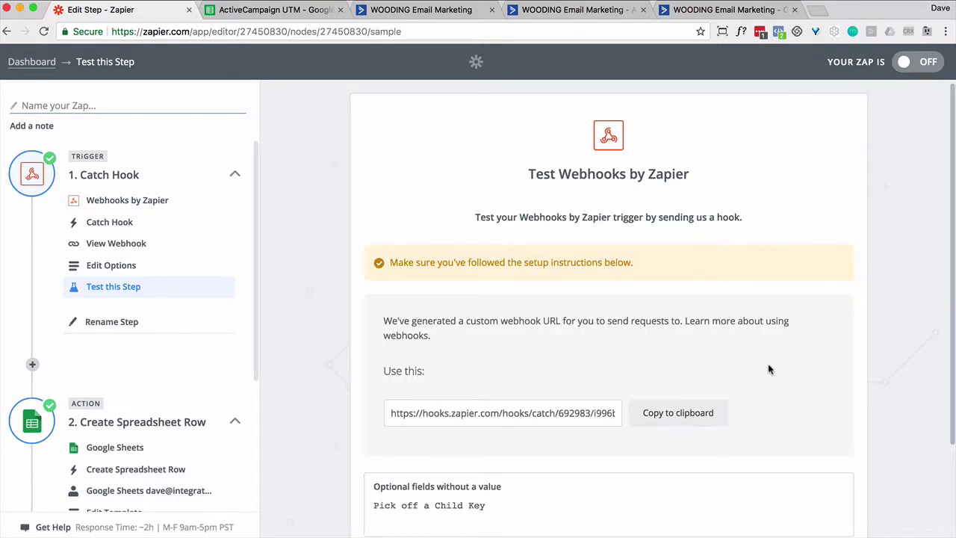
pyautogui.scroll(-3, 761, 393)
pyautogui.click(816, 459)
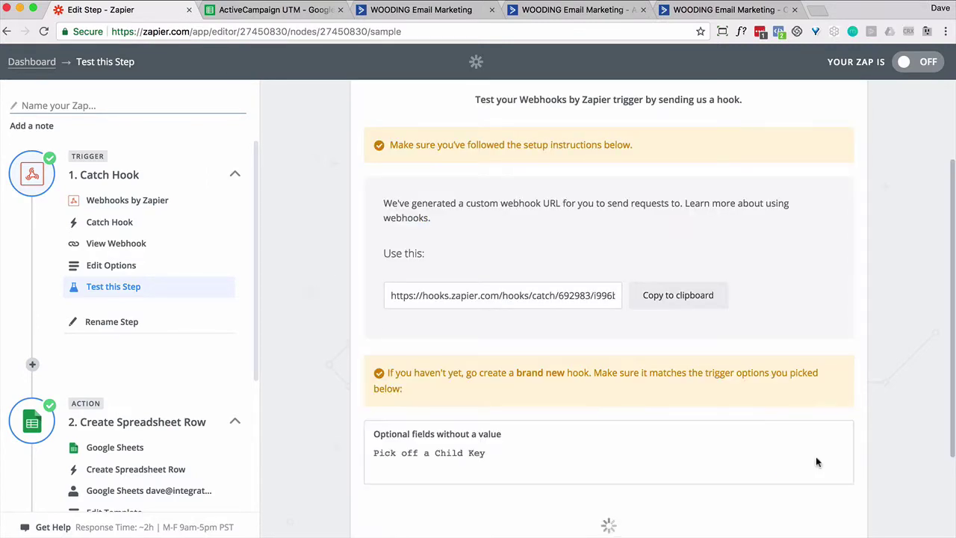
pyautogui.scroll(-2, 759, 346)
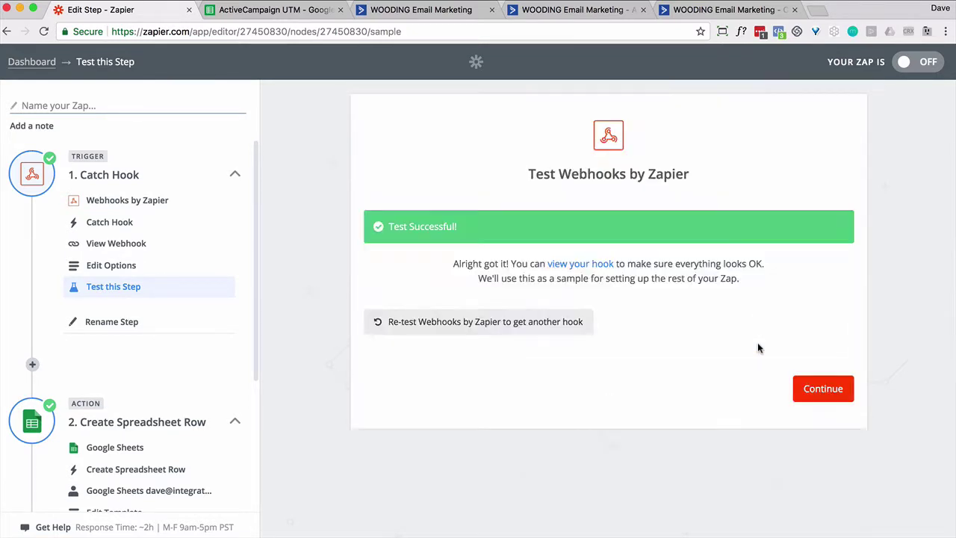
# Step: Review the UTM fields in the newly caught hook and accept it as the trigger sample
pyautogui.click(598, 264)
pyautogui.scroll(-2, 600, 264)
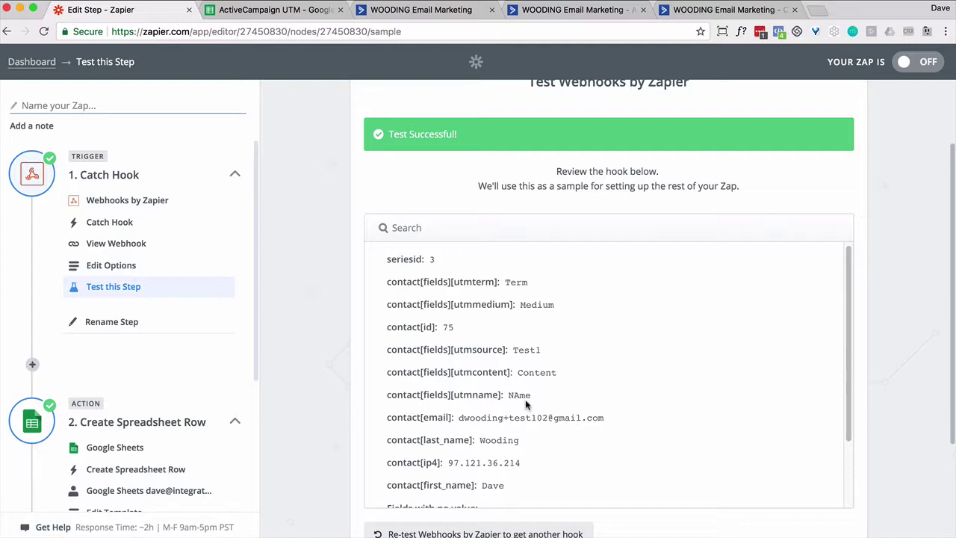
pyautogui.scroll(-2, 869, 364)
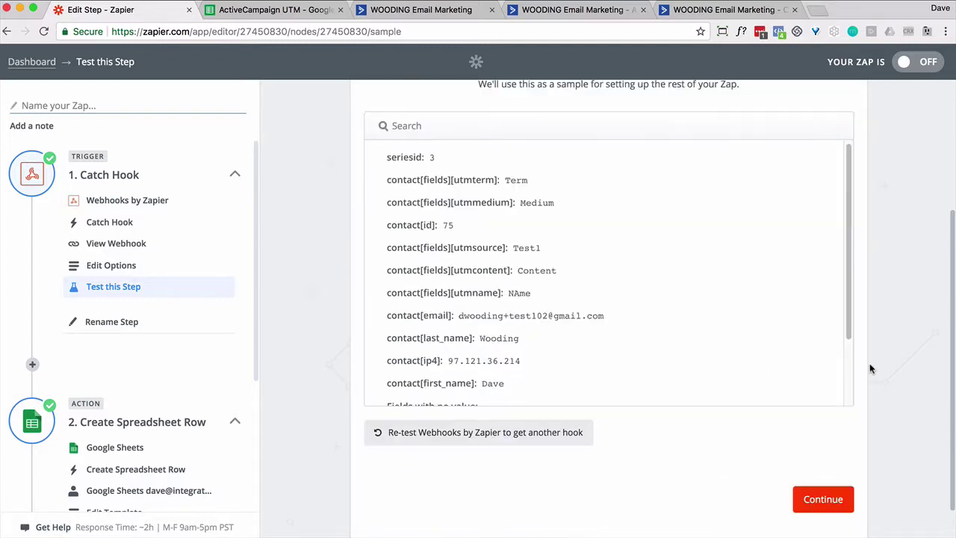
pyautogui.click(813, 500)
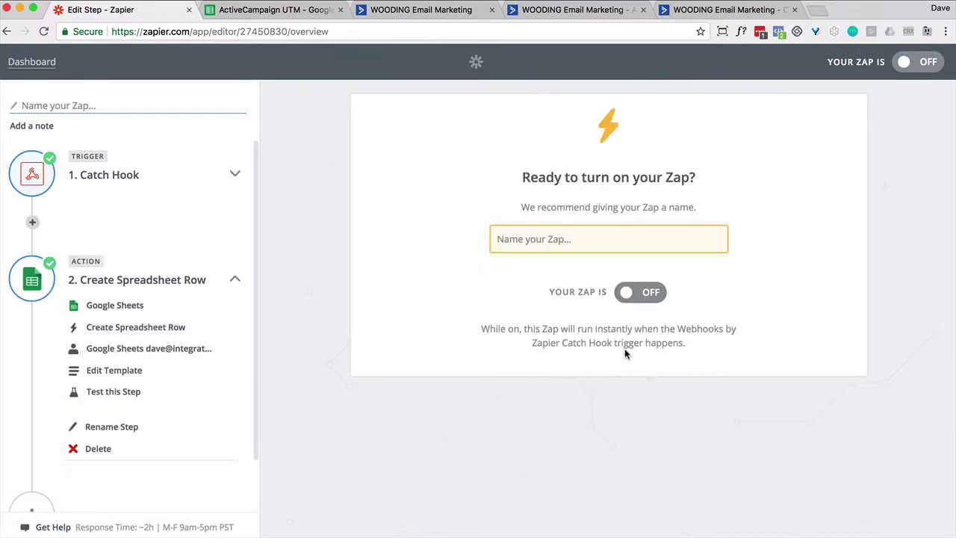
# Step: Reopen the Create Spreadsheet Row template and map the utm_medium column to Contact[fields][utmmedium]
pyautogui.click(132, 370)
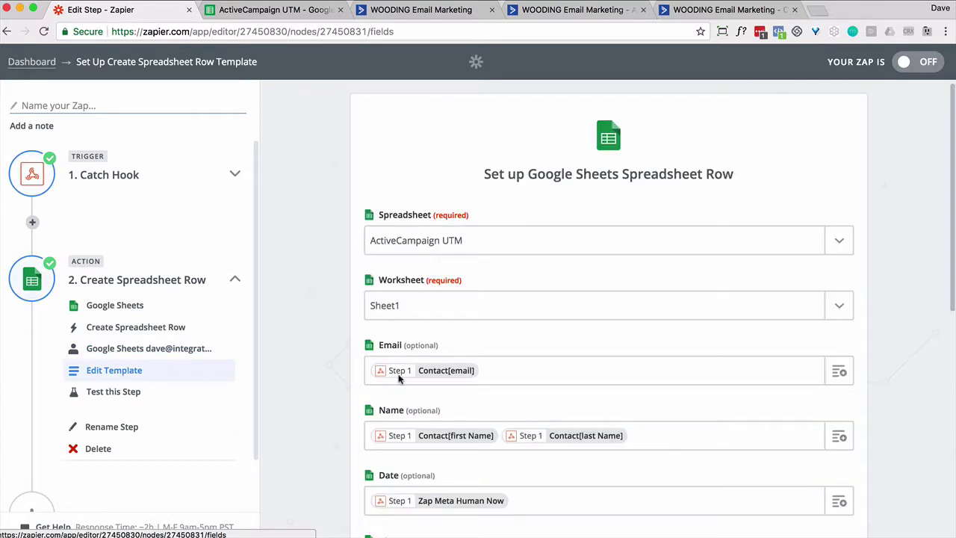
pyautogui.scroll(-2, 650, 354)
pyautogui.scroll(-2, 649, 354)
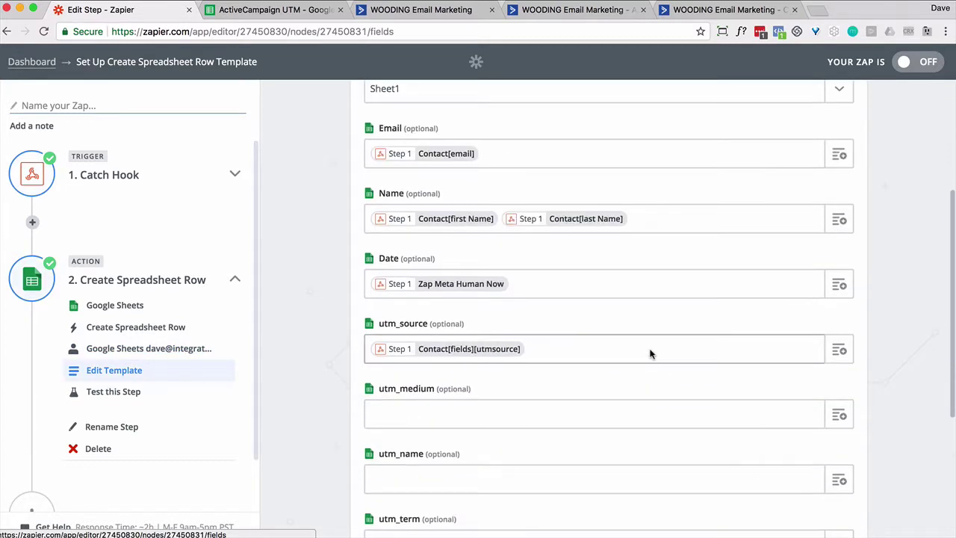
pyautogui.click(840, 416)
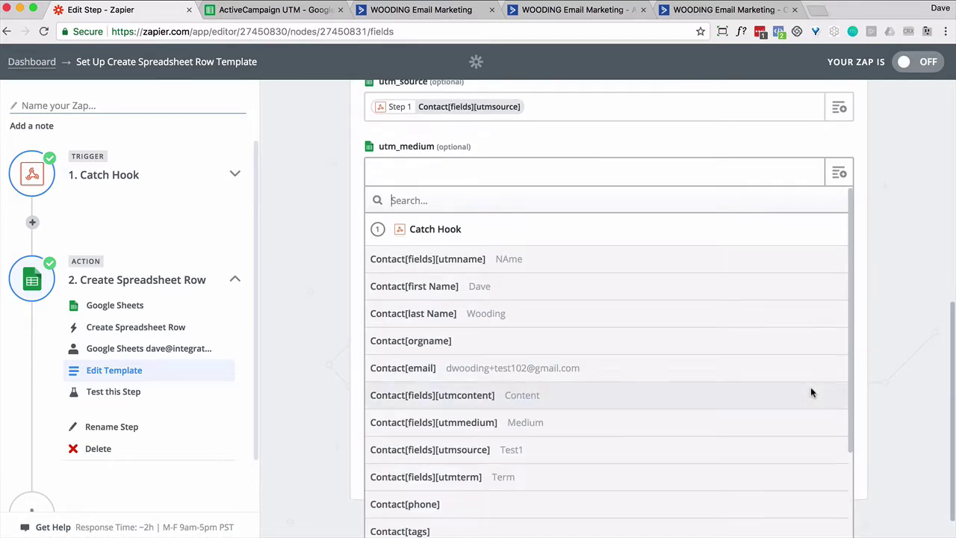
pyautogui.click(489, 422)
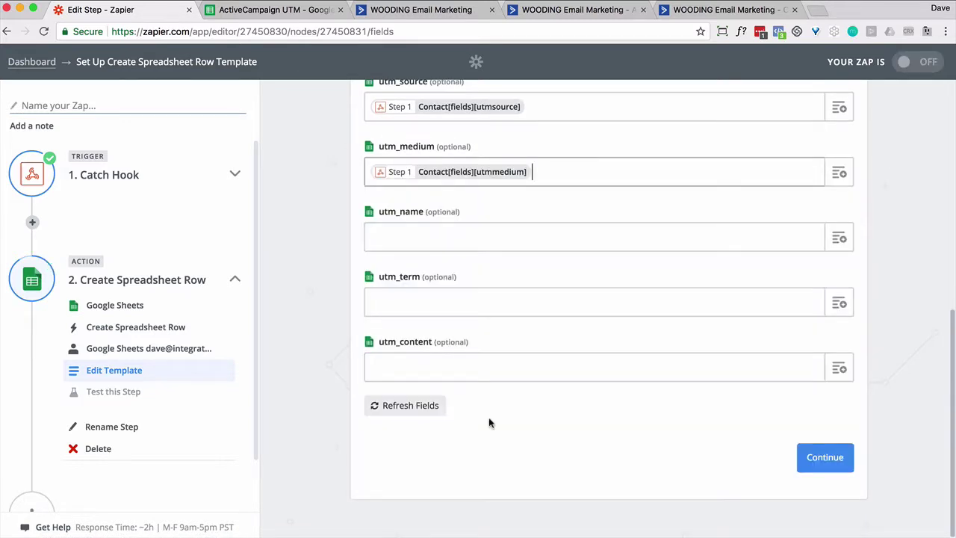
# Step: Map the utm_name column to Contact[fields][utmname] and the utm_term column to Contact[fields][utmterm]
pyautogui.click(838, 238)
pyautogui.scroll(-3, 548, 336)
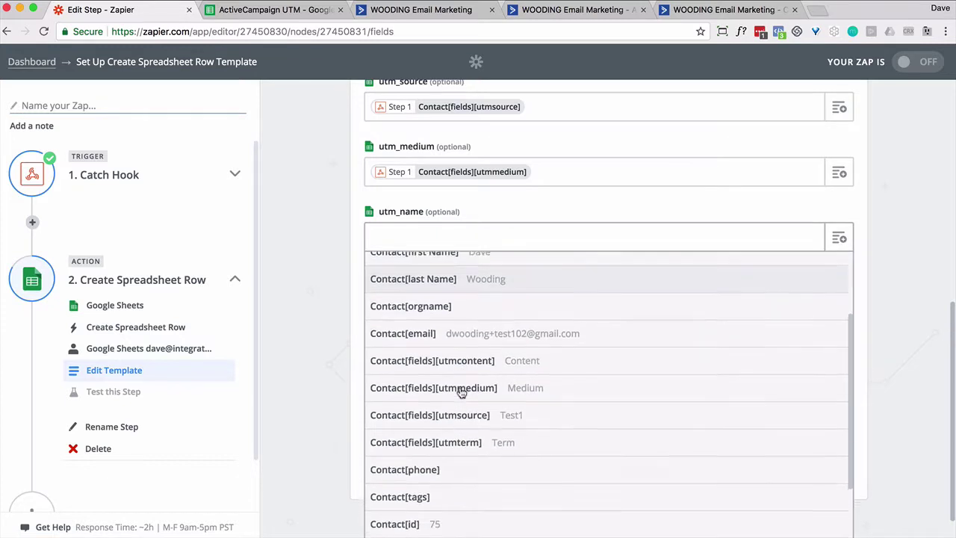
pyautogui.scroll(3, 457, 330)
pyautogui.click(459, 324)
pyautogui.click(838, 302)
pyautogui.click(463, 416)
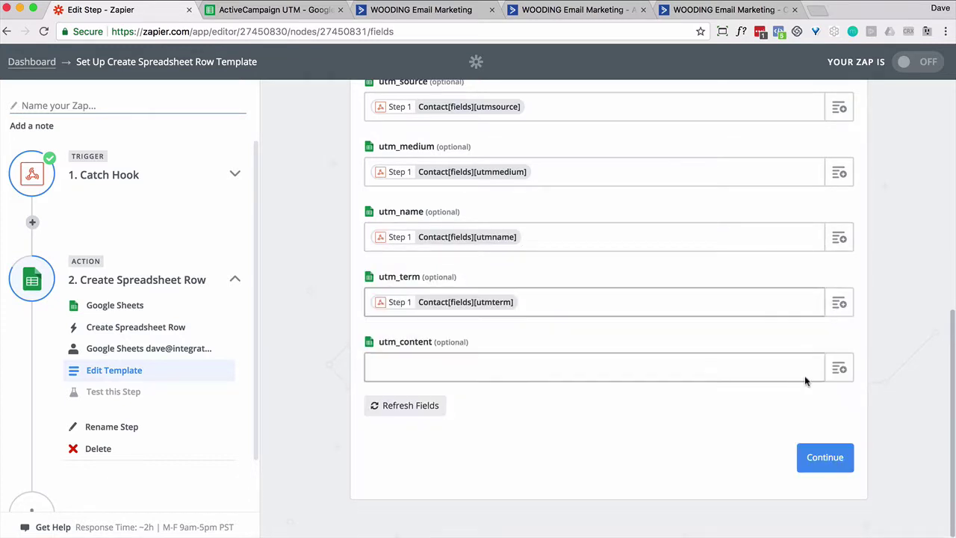
# Step: Map the utm_content column to the hook's utmcontent field and continue to the Google Sheets test page
pyautogui.click(542, 377)
pyautogui.scroll(-2, 523, 463)
pyautogui.click(448, 482)
pyautogui.click(822, 458)
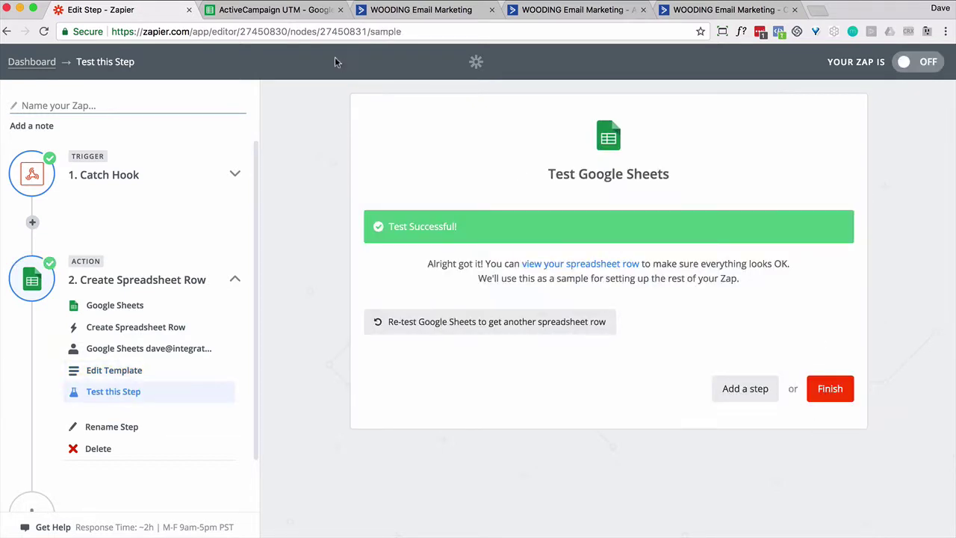
# Step: Switch to the ActiveCampaign UTM Google Sheet and reload it to check for a new row
pyautogui.click(264, 10)
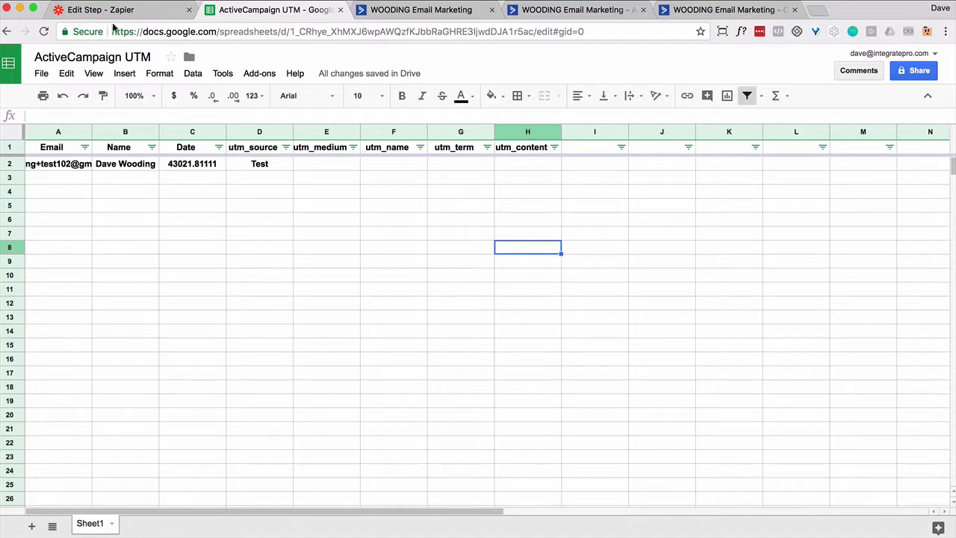
pyautogui.click(43, 32)
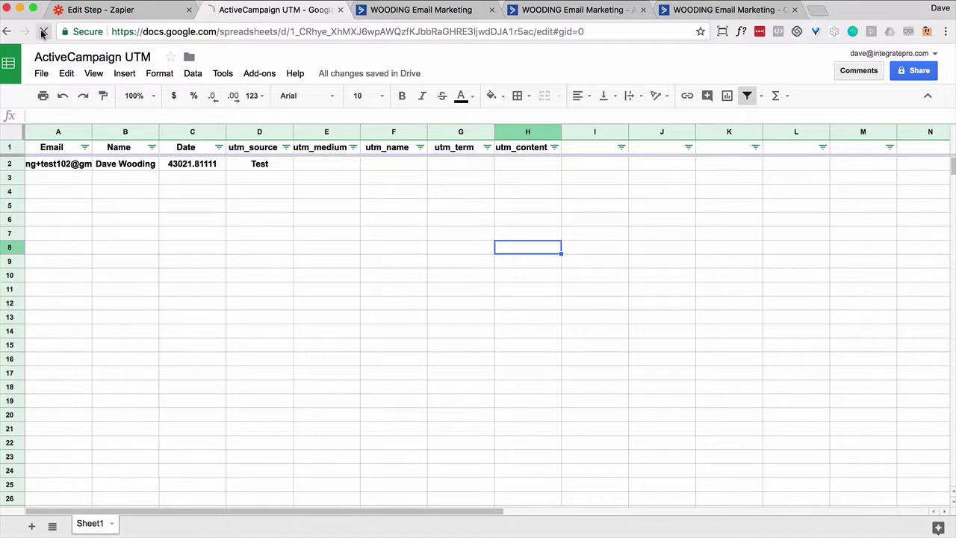
# Step: Switch back to Zapier, finish the zap setup, name the zap AC - Google Sheet, and turn it on
pyautogui.click(103, 13)
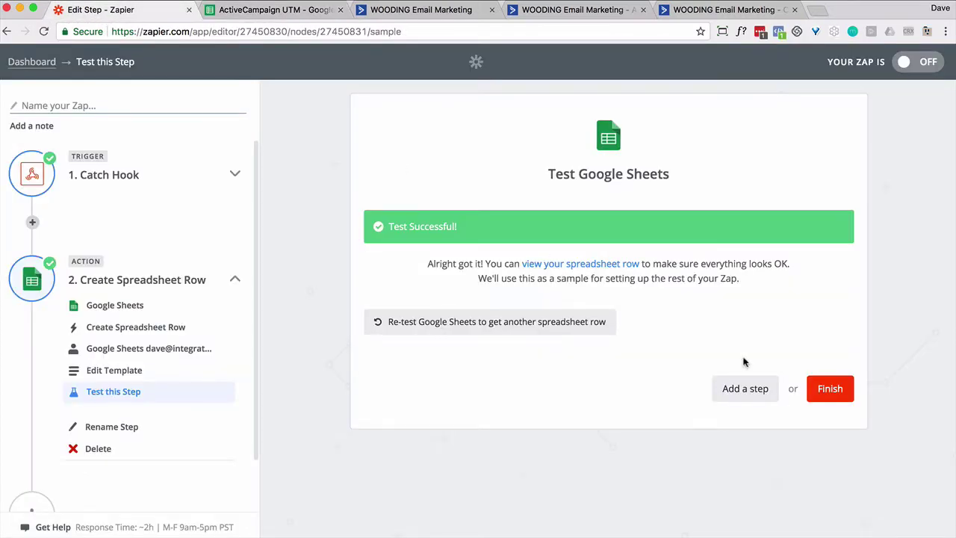
pyautogui.click(824, 394)
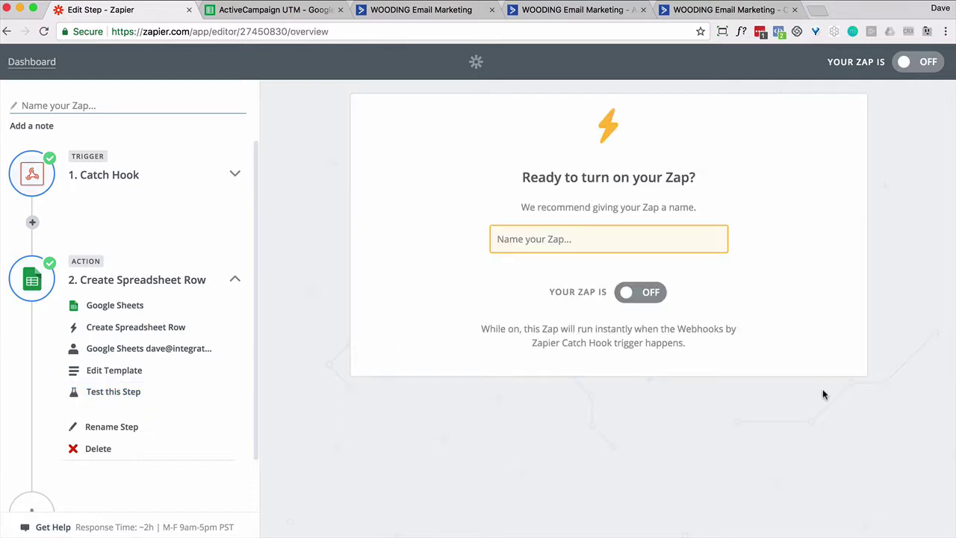
pyautogui.click(523, 247)
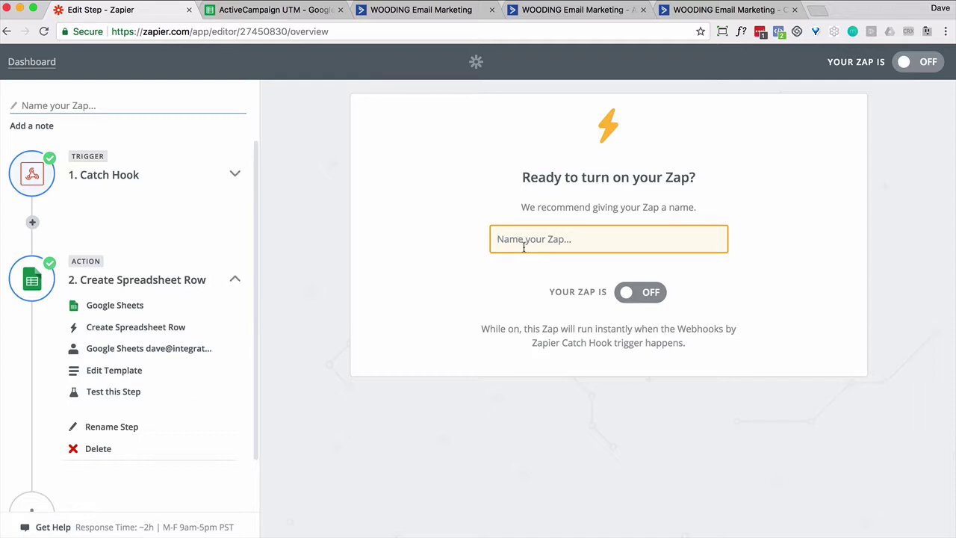
pyautogui.write('AC - G')
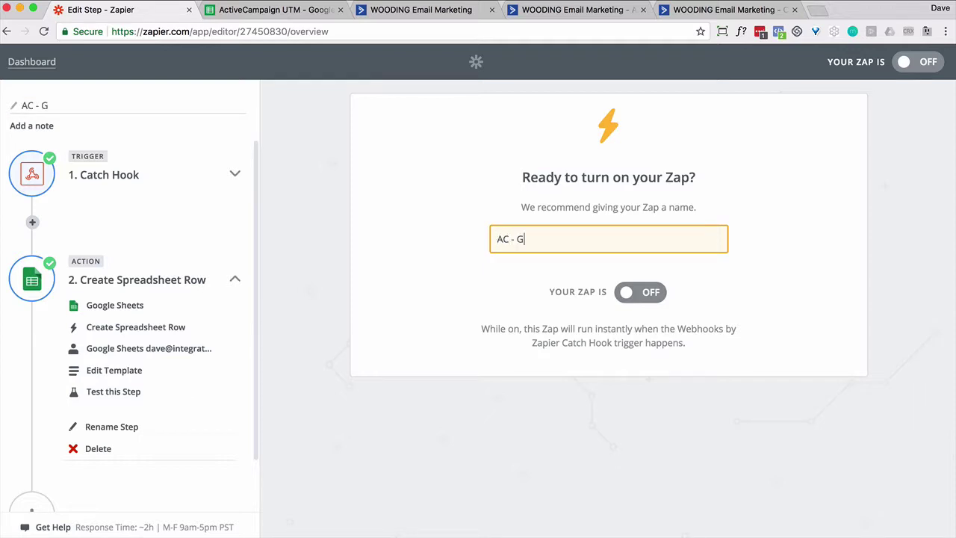
pyautogui.write('oogle Sheet')
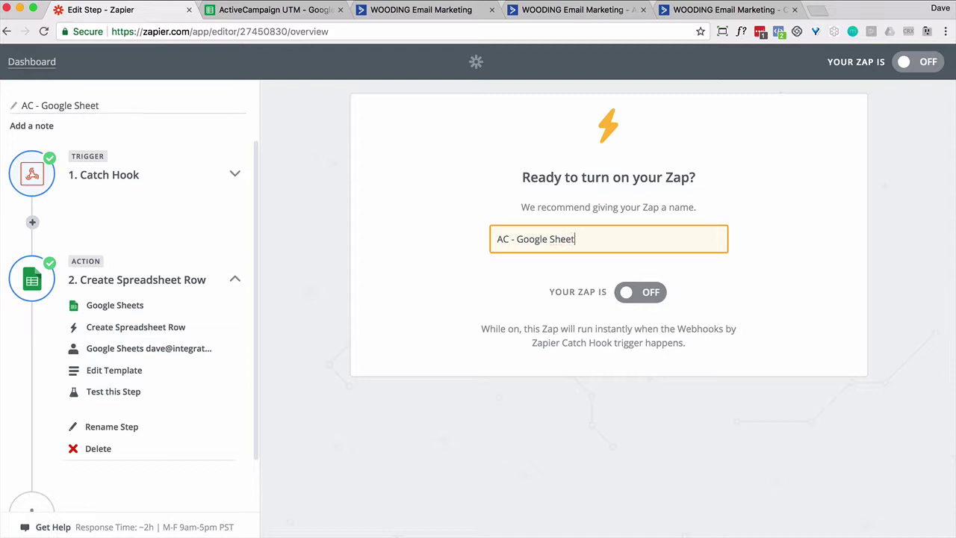
pyautogui.click(644, 292)
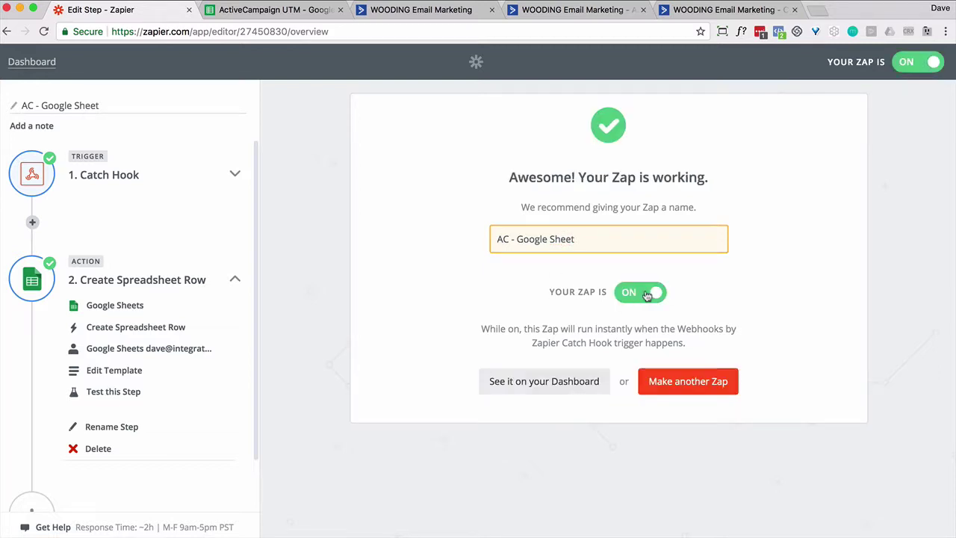
# Step: Reload the ActiveCampaign UTM Google Sheet to check its rows with the zap turned on
pyautogui.click(275, 10)
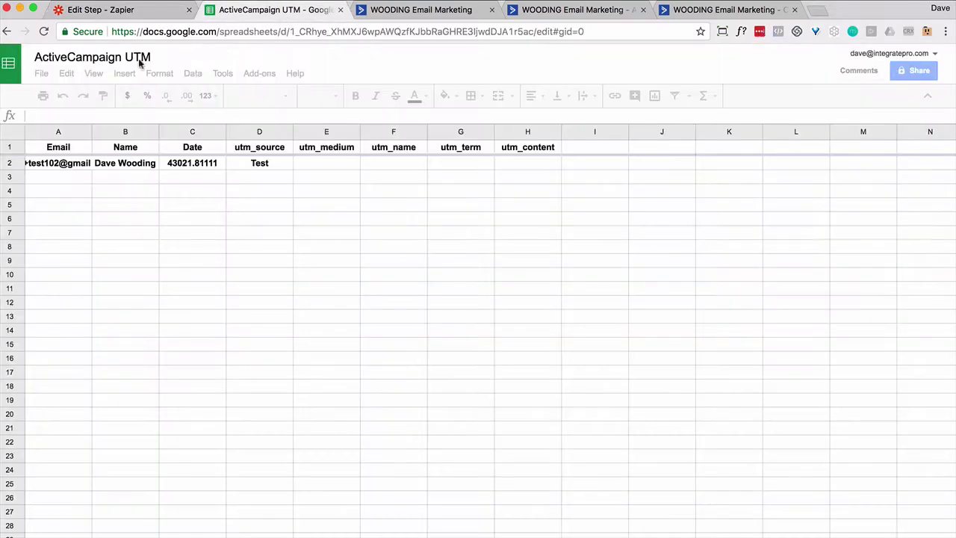
pyautogui.click(43, 32)
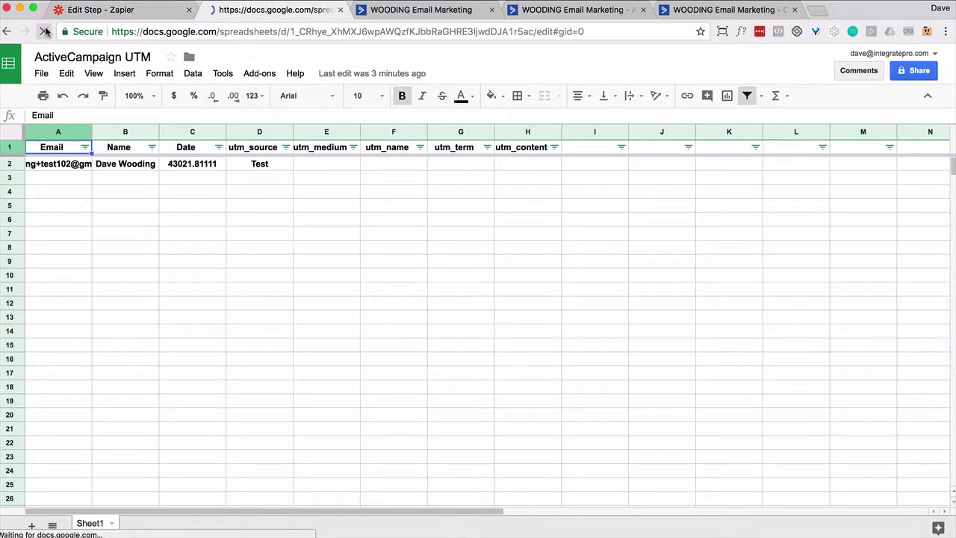
# Step: Switch to the ActiveCampaign contact, set its utm_source to Test2, and check the ActiveCampaign UTM Google Sheet for the resulting row
pyautogui.click(681, 15)
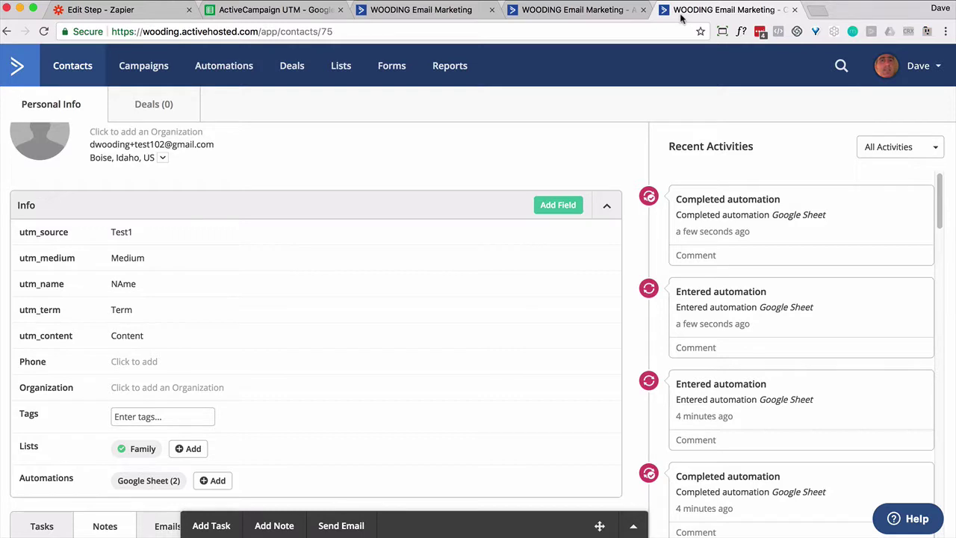
pyautogui.click(131, 235)
pyautogui.click(164, 265)
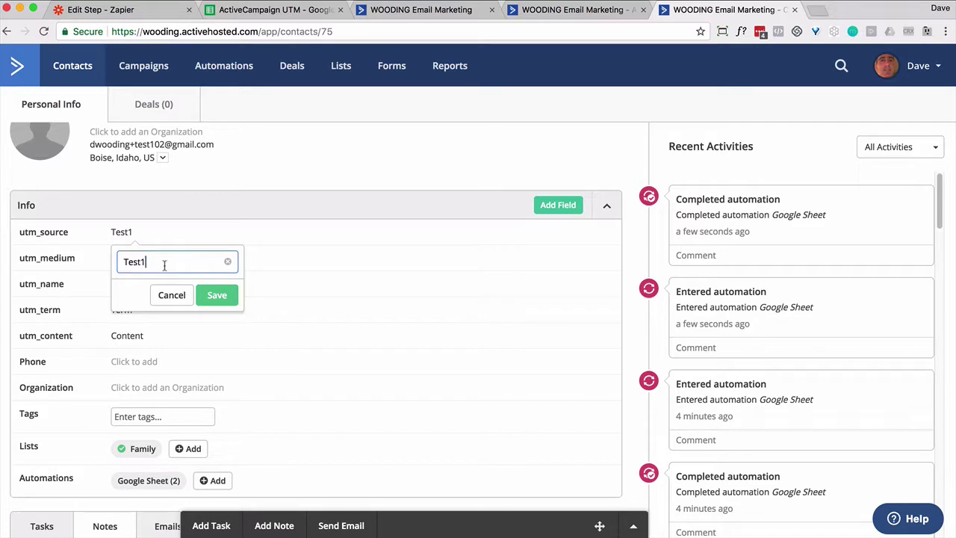
pyautogui.press('BackSpace')
pyautogui.write('2')
pyautogui.click(216, 297)
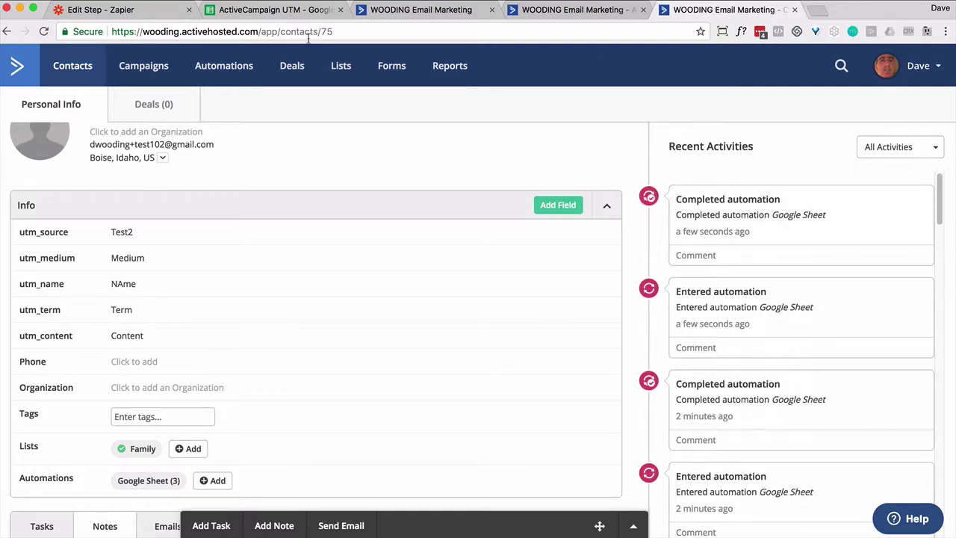
pyautogui.click(283, 15)
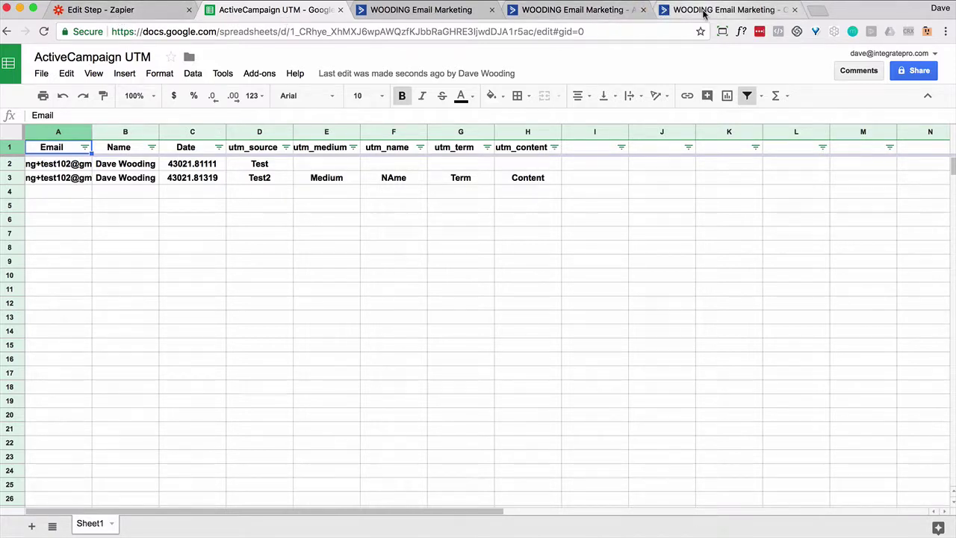
# Step: In ActiveCampaign, save Content as utm_content and Source1 as utm_source for the contact tagged Micron
pyautogui.click(676, 15)
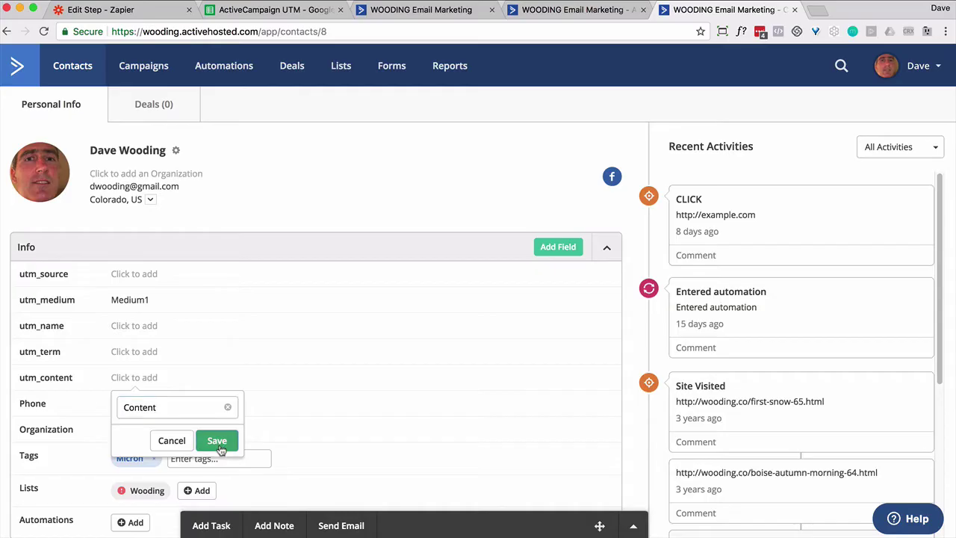
pyautogui.click(216, 441)
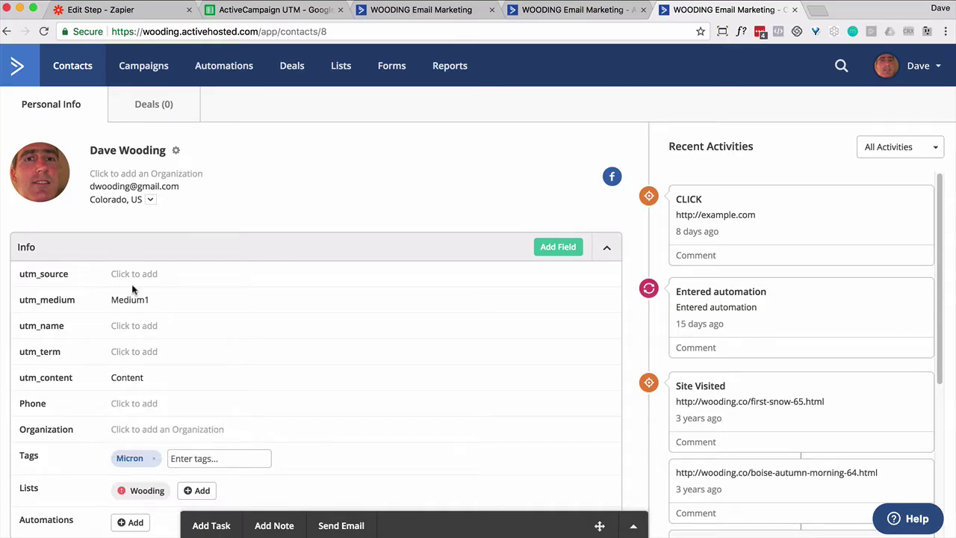
pyautogui.click(135, 275)
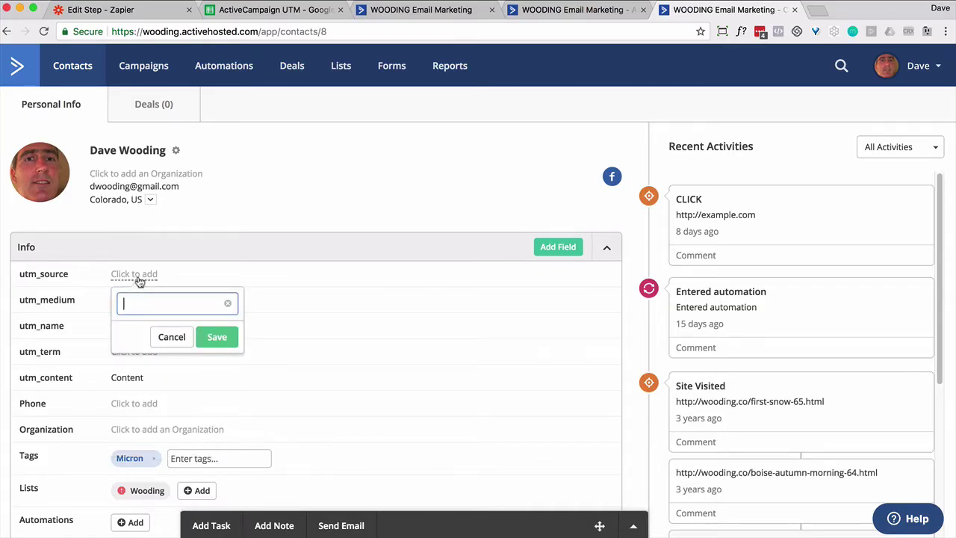
pyautogui.write('Source1')
pyautogui.click(216, 337)
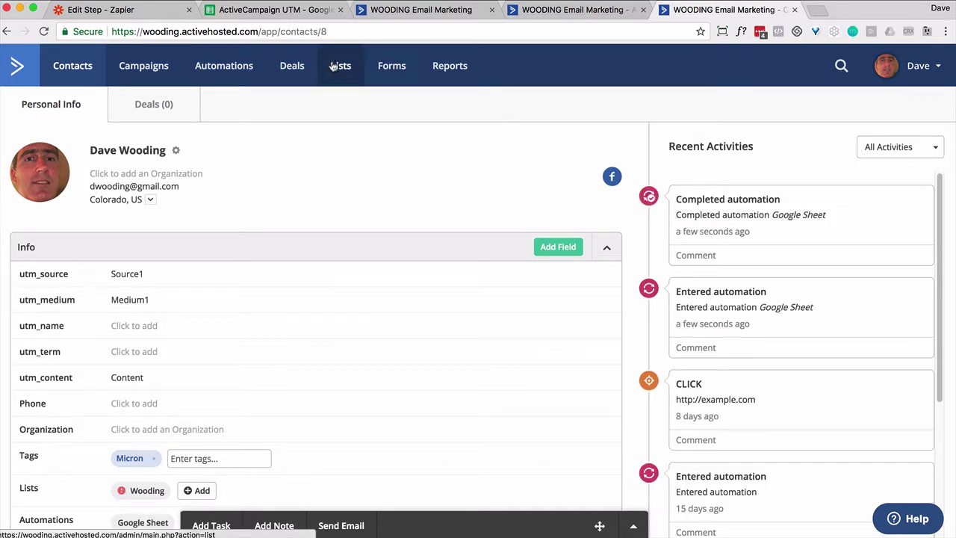
# Step: Switch to the ActiveCampaign UTM Google Sheet and format the entire Date column as Date time
pyautogui.click(294, 11)
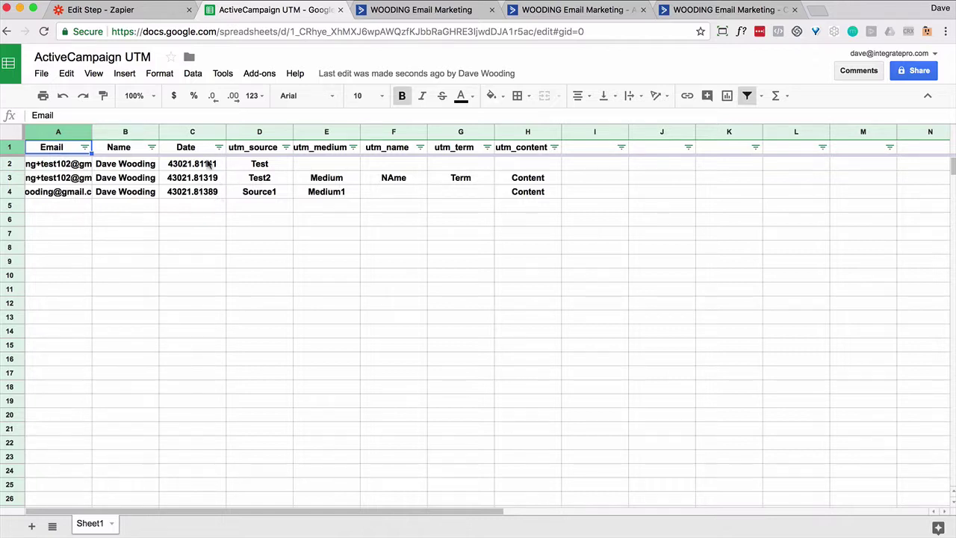
pyautogui.click(207, 132)
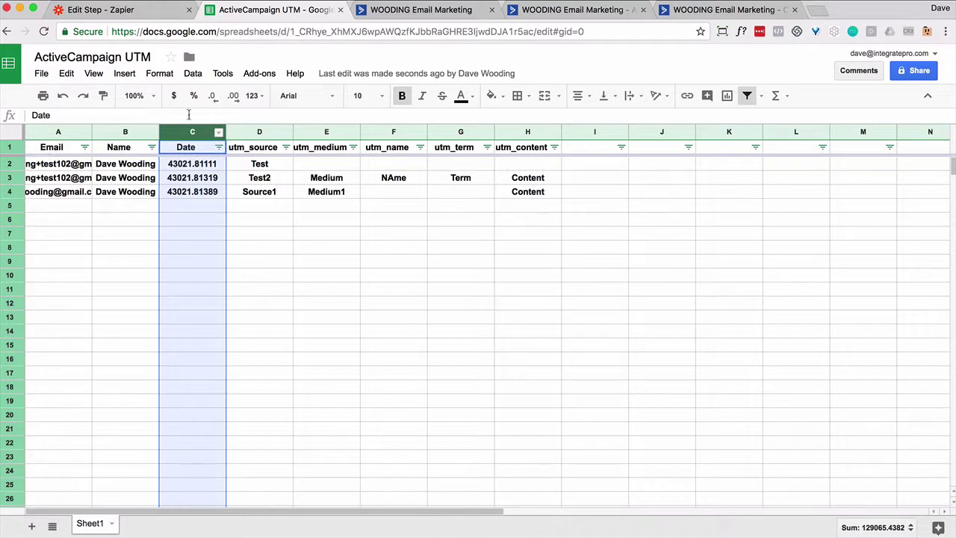
pyautogui.click(169, 73)
pyautogui.moveTo(263, 100)
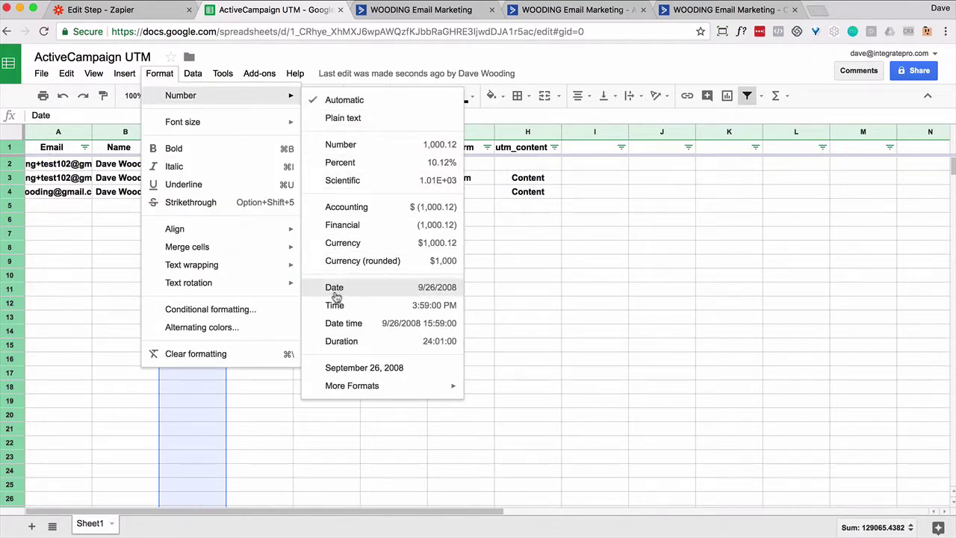
pyautogui.click(338, 323)
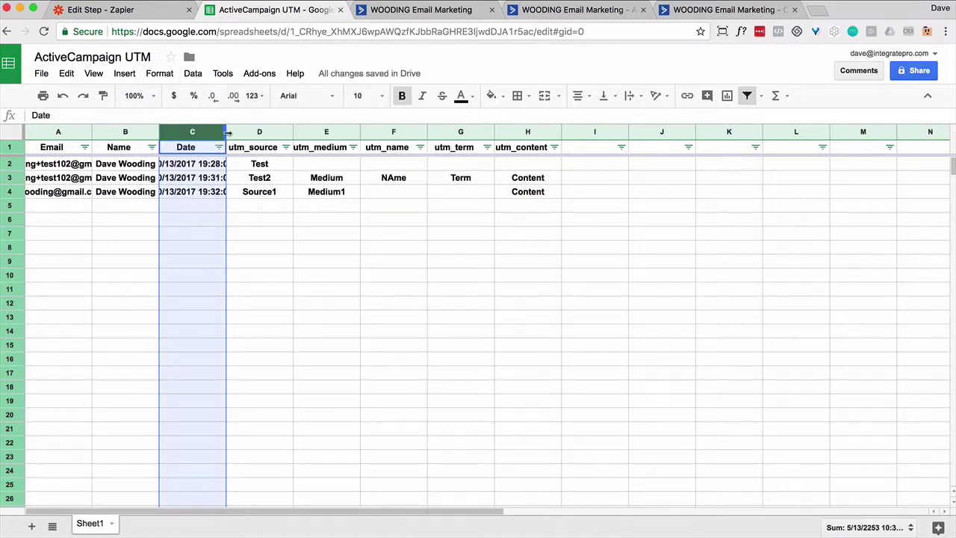
# Step: Widen the Date, Email and Name columns so their full contents fit
pyautogui.moveTo(227, 136); pyautogui.dragTo(249, 135)
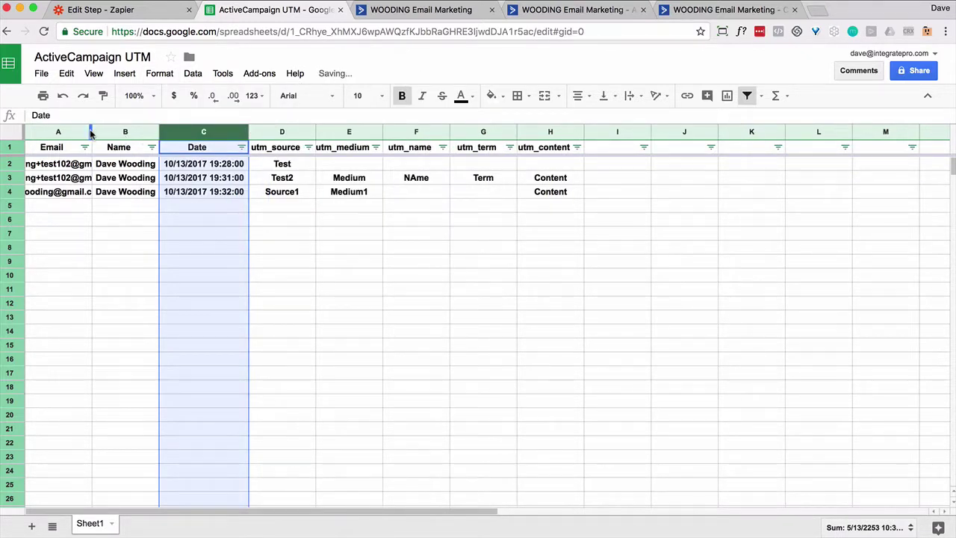
pyautogui.moveTo(95, 131); pyautogui.dragTo(174, 135)
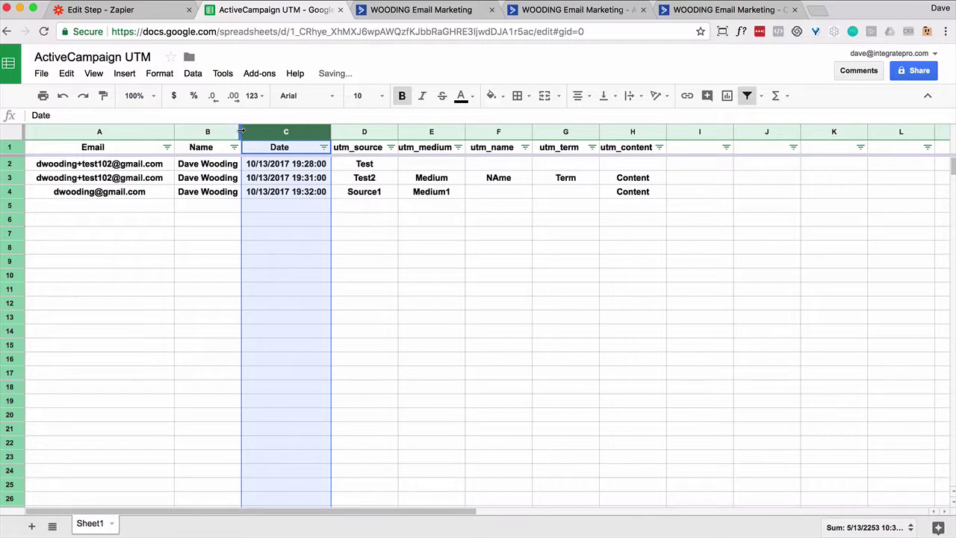
pyautogui.moveTo(243, 130); pyautogui.dragTo(277, 133)
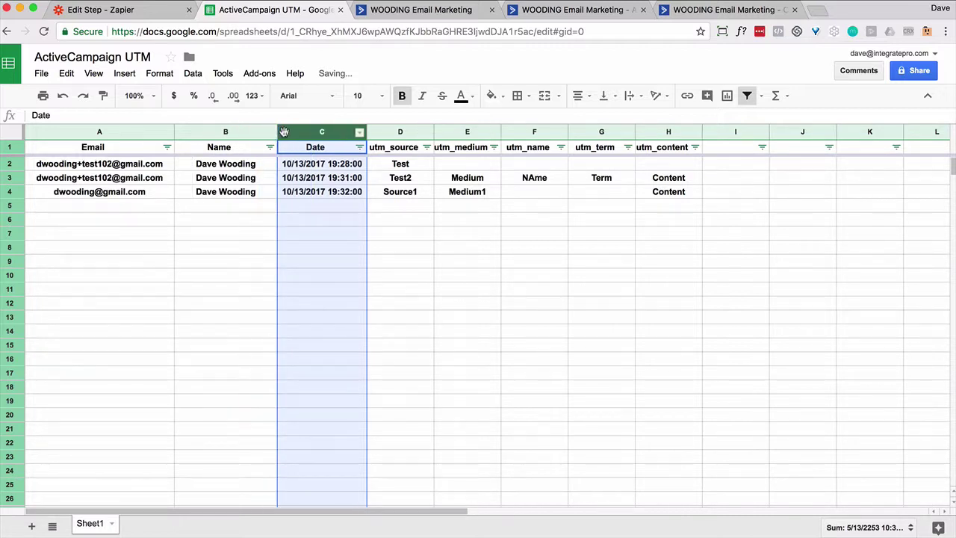